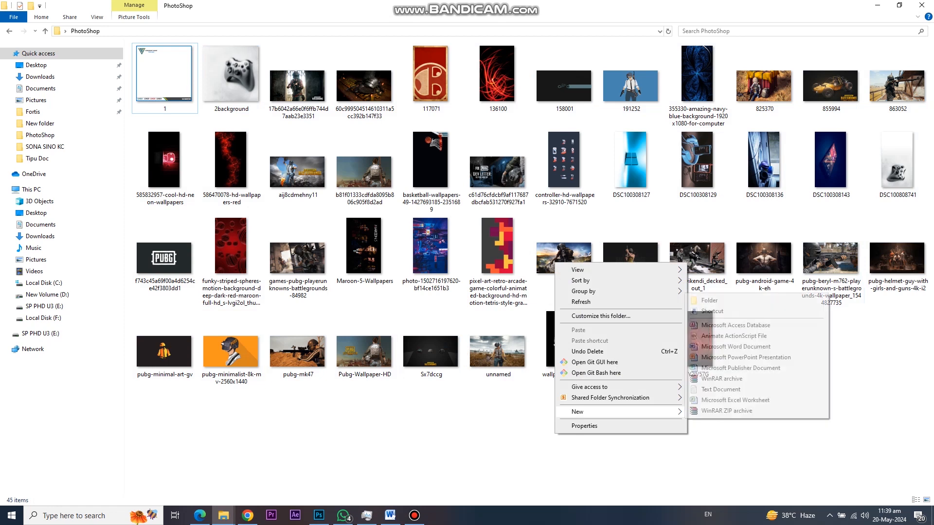
- Create a new folder named Source 1 in the PhotoShop folder
{"action": "left_click", "coordinate": [710, 300]}
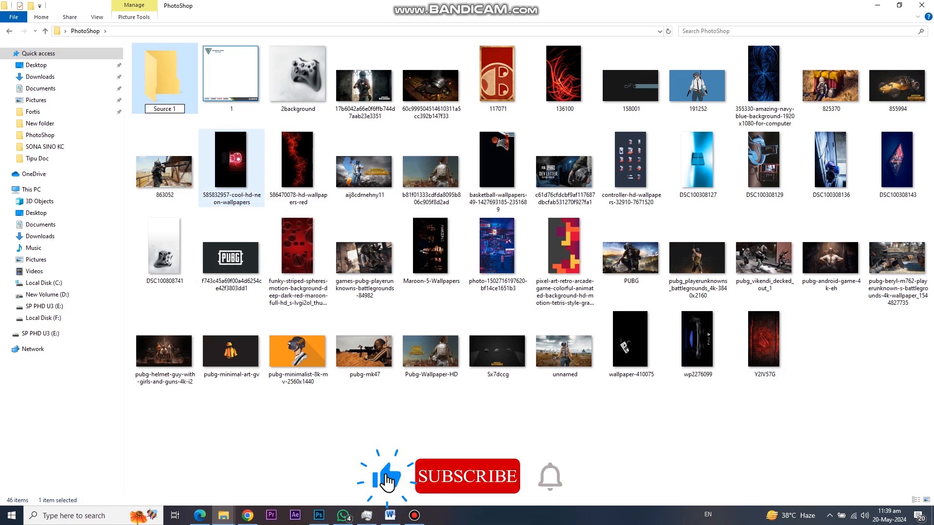
{"action": "left_click", "coordinate": [234, 424]}
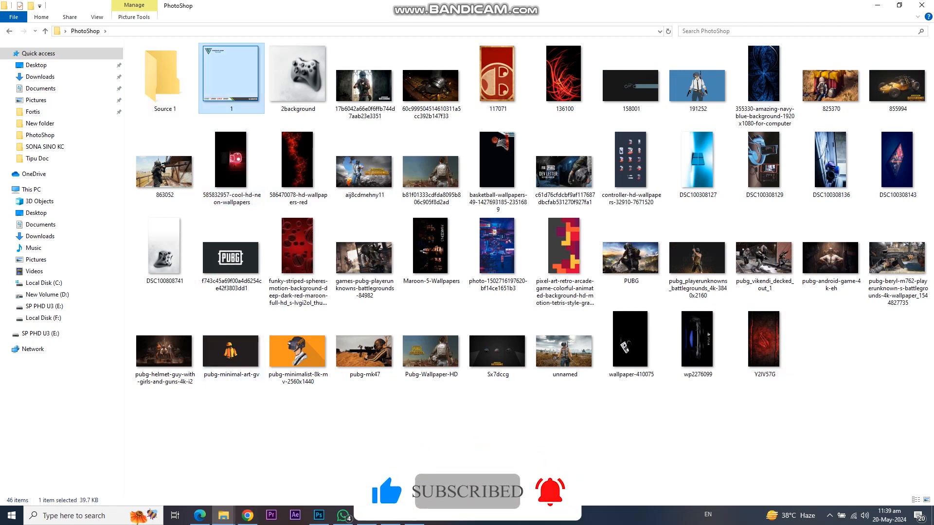
- Move all the portrait-oriented images, from 117071 through Y2IV57G, into the Source 1 folder
{"action": "left_click", "coordinate": [298, 78]}
{"action": "left_click", "coordinate": [497, 78]}
{"action": "left_click", "coordinate": [563, 78], "text": "ctrl"}
{"action": "left_click", "coordinate": [764, 78], "text": "ctrl"}
{"action": "left_click", "coordinate": [898, 161], "text": "ctrl"}
{"action": "left_click", "coordinate": [831, 161], "text": "ctrl"}
{"action": "left_click", "coordinate": [763, 160], "text": "ctrl"}
{"action": "left_click", "coordinate": [698, 160], "text": "ctrl"}
{"action": "left_click", "coordinate": [631, 160], "text": "ctrl"}
{"action": "left_click", "coordinate": [497, 161], "text": "ctrl"}
{"action": "left_click", "coordinate": [298, 160], "text": "ctrl"}
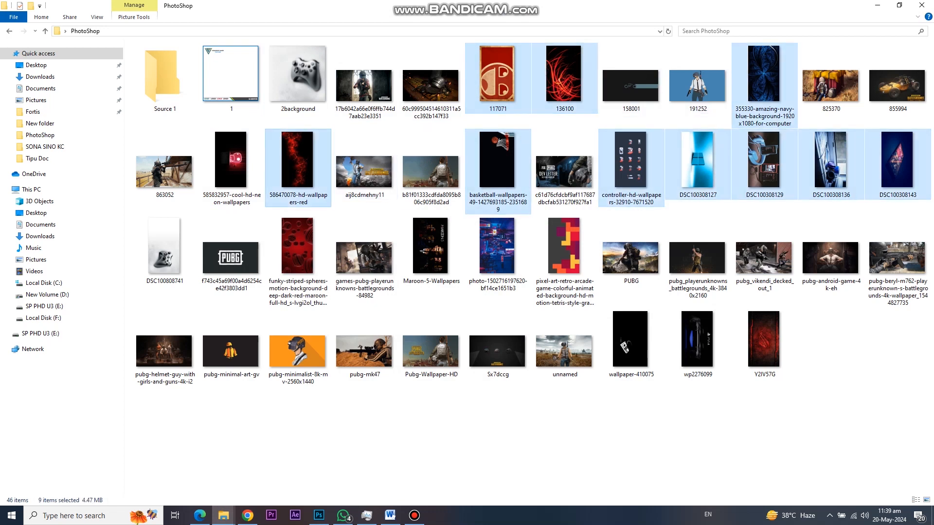
{"action": "left_click", "coordinate": [231, 161], "text": "ctrl"}
{"action": "left_click", "coordinate": [164, 246], "text": "ctrl"}
{"action": "left_click", "coordinate": [297, 245], "text": "ctrl"}
{"action": "left_click", "coordinate": [430, 246], "text": "ctrl"}
{"action": "left_click", "coordinate": [497, 246], "text": "ctrl"}
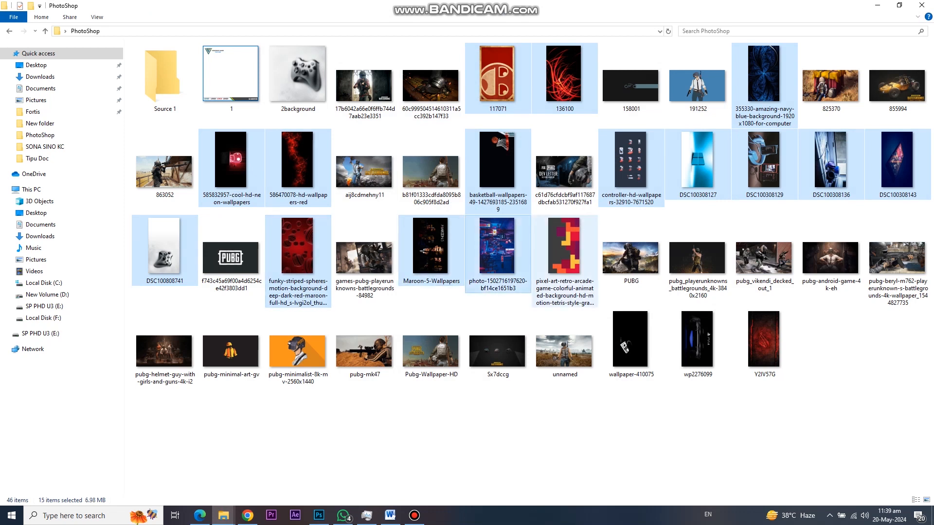
{"action": "left_click", "coordinate": [564, 245], "text": "ctrl"}
{"action": "left_click", "coordinate": [631, 339], "text": "ctrl"}
{"action": "left_click", "coordinate": [698, 340], "text": "ctrl"}
{"action": "left_click", "coordinate": [764, 339], "text": "ctrl"}
{"action": "left_click_drag", "start_coordinate": [764, 339], "coordinate": [165, 92]}
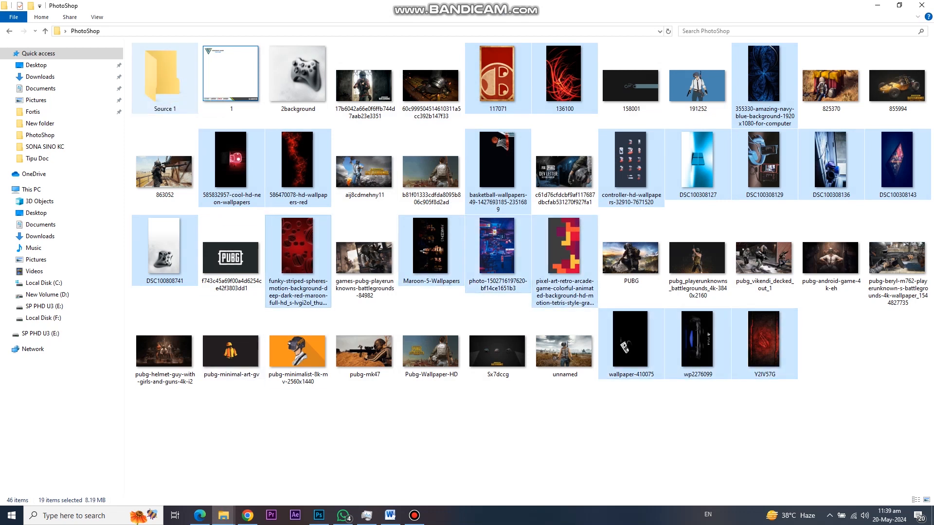
- Create a new folder named Source1 Result in the PhotoShop folder
{"action": "right_click", "coordinate": [278, 333]}
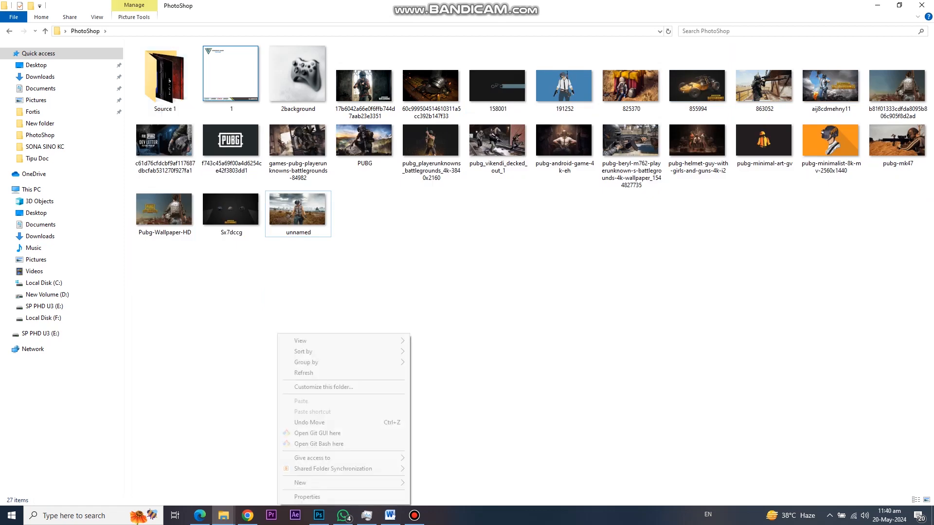
{"action": "mouse_move", "coordinate": [340, 483]}
{"action": "left_click", "coordinate": [428, 371]}
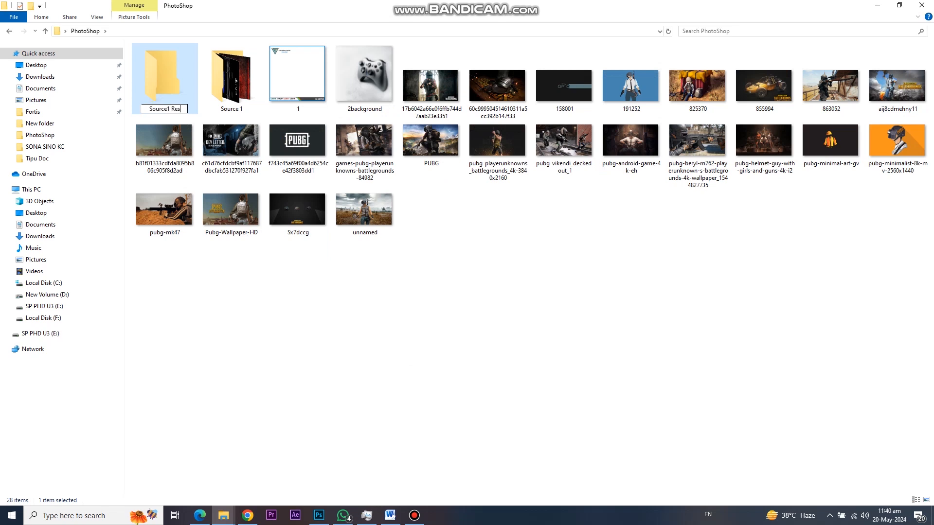
{"action": "type", "text": "Source1 Result"}
{"action": "key", "text": "Return"}
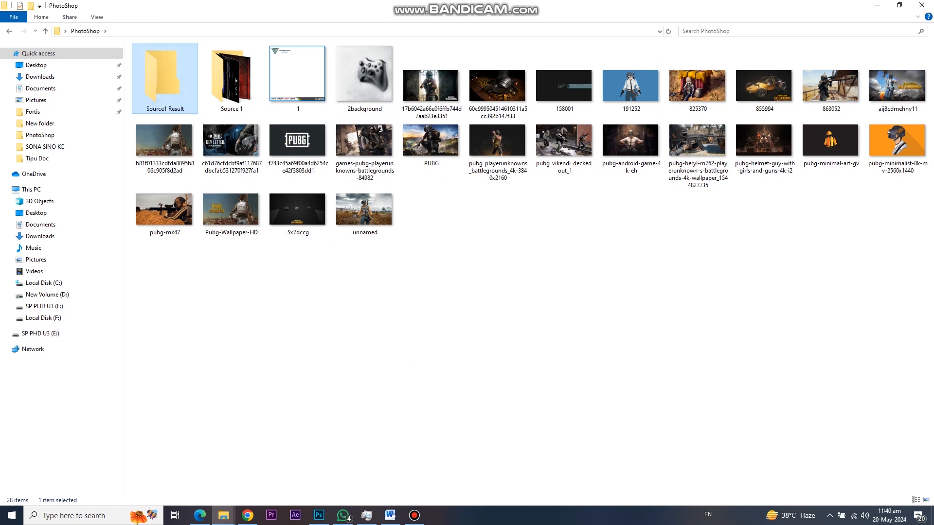
- Create another new folder named Source2 beside the existing ones
{"action": "right_click", "coordinate": [286, 311]}
{"action": "mouse_move", "coordinate": [312, 459]}
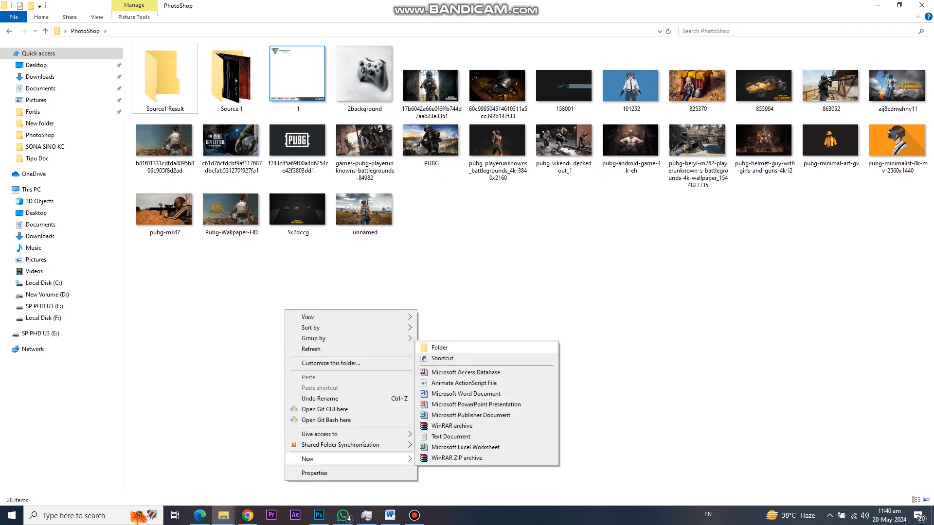
{"action": "left_click", "coordinate": [433, 348]}
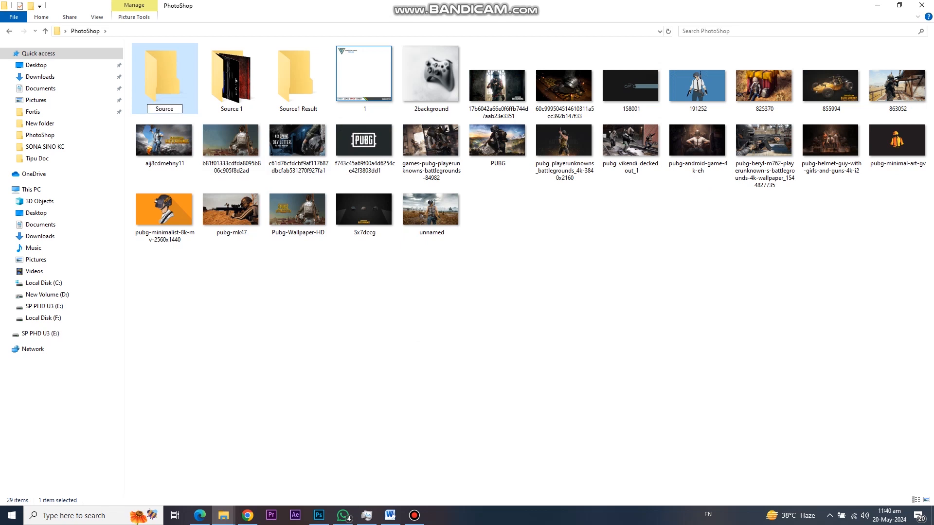
{"action": "left_click", "coordinate": [433, 348]}
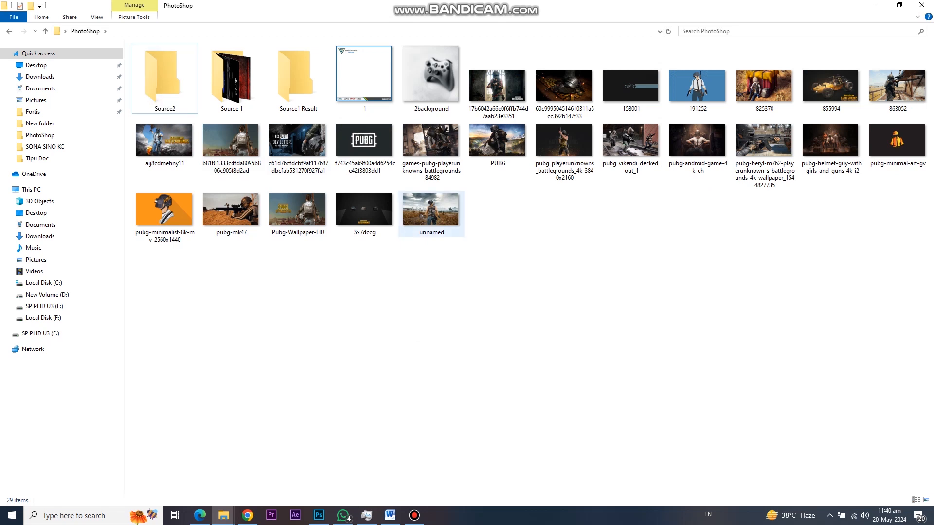
- Move all the landscape images into the Source2 folder, leaving out the files 1 and 2background
{"action": "left_click", "coordinate": [433, 83]}
{"action": "left_click", "coordinate": [432, 212], "text": "shift"}
{"action": "left_click", "coordinate": [434, 81], "text": "ctrl"}
{"action": "left_click_drag", "start_coordinate": [329, 209], "coordinate": [168, 79]}
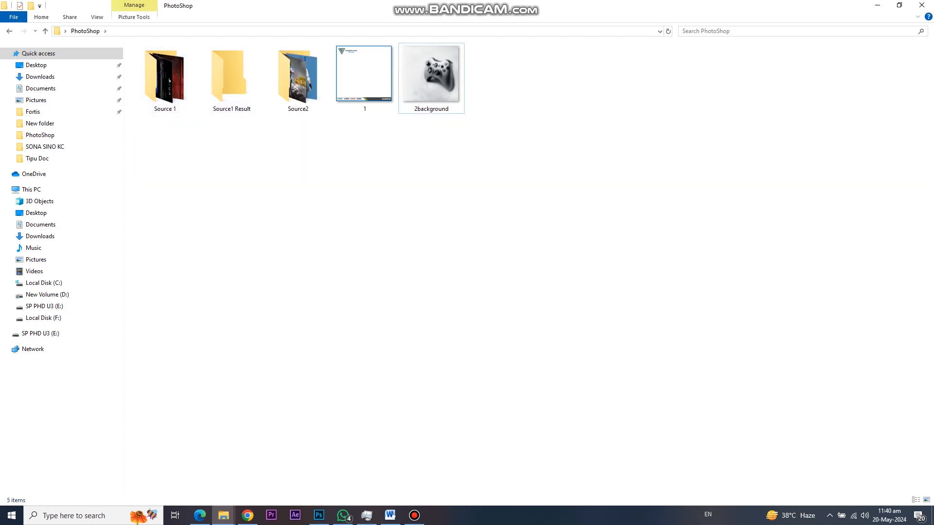
- Create a result folder for Source 2, following the naming of the Source1 Result folder
{"action": "right_click", "coordinate": [281, 249]}
{"action": "mouse_move", "coordinate": [302, 399]}
{"action": "left_click", "coordinate": [436, 399]}
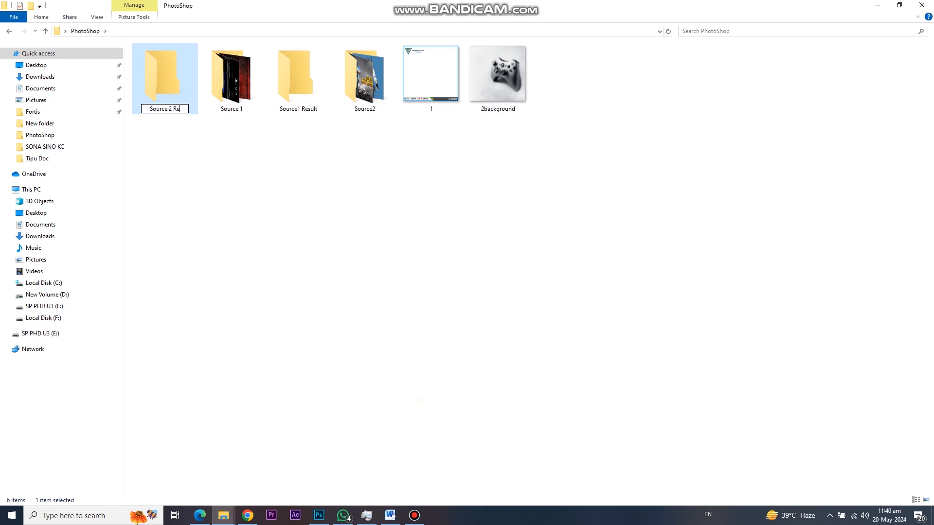
{"action": "key", "text": "Return"}
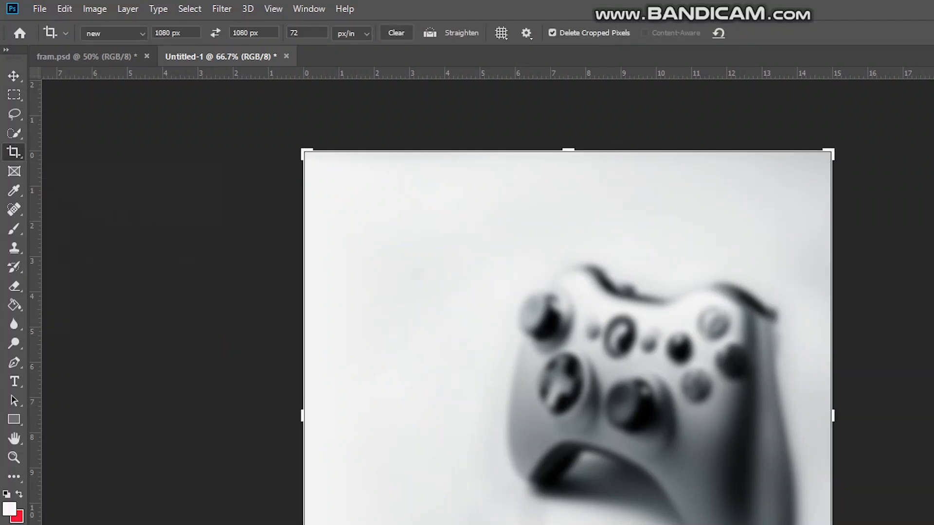
- In Photoshop, set the crop size to 1080 px by 1080 px at 72 px/in and crop the controller image
{"action": "left_click", "coordinate": [114, 33]}
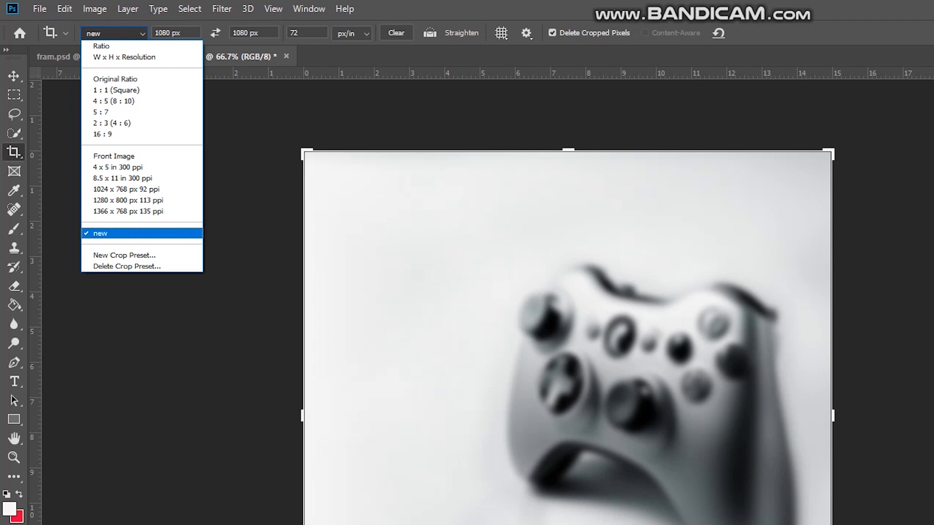
{"action": "key", "text": "Return"}
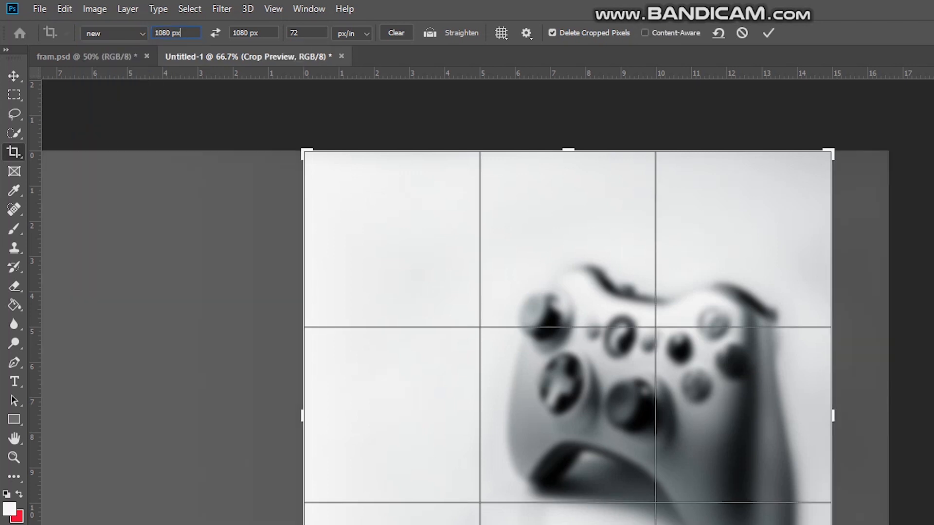
{"action": "key", "text": "BackSpace"}
{"action": "key", "text": "BackSpace"}
{"action": "key", "text": "BackSpace"}
{"action": "key", "text": "BackSpace"}
{"action": "key", "text": "BackSpace"}
{"action": "key", "text": "BackSpace"}
{"action": "key", "text": "BackSpace"}
{"action": "type", "text": "1"}
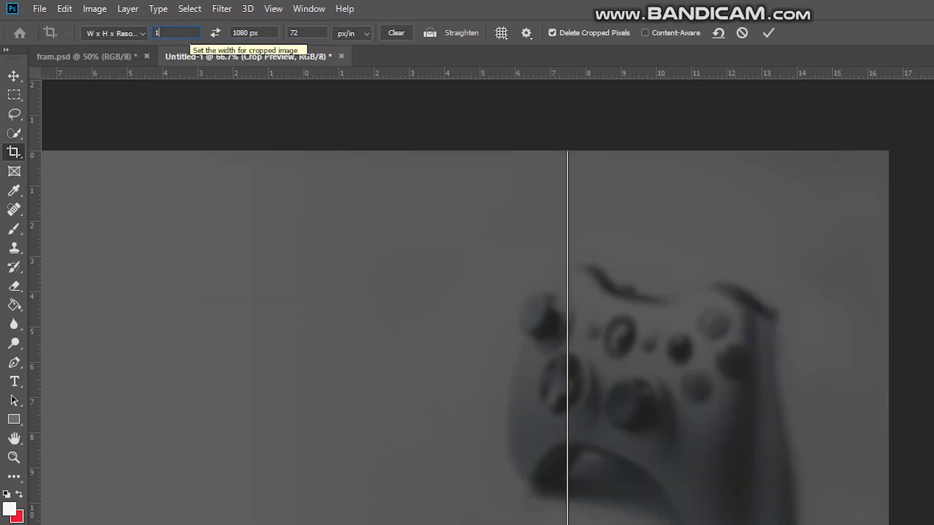
{"action": "type", "text": "080"}
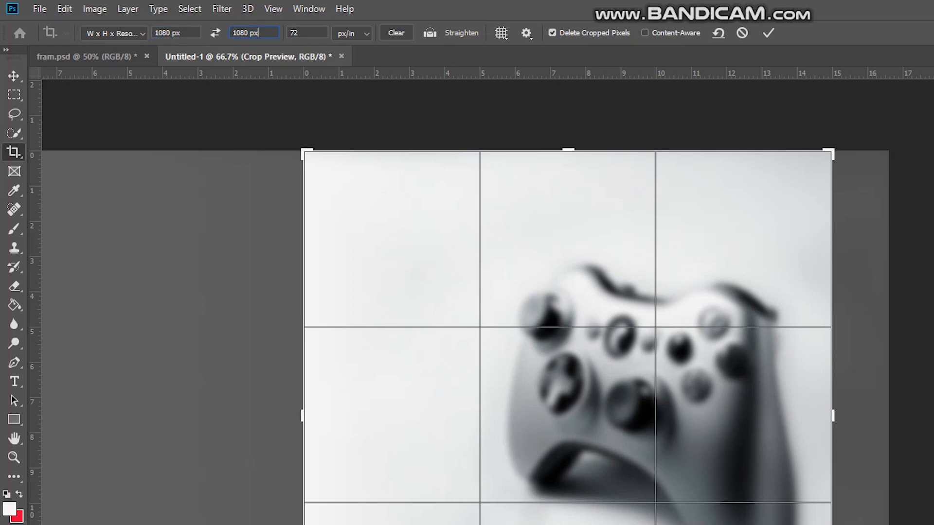
{"action": "type", "text": "1080"}
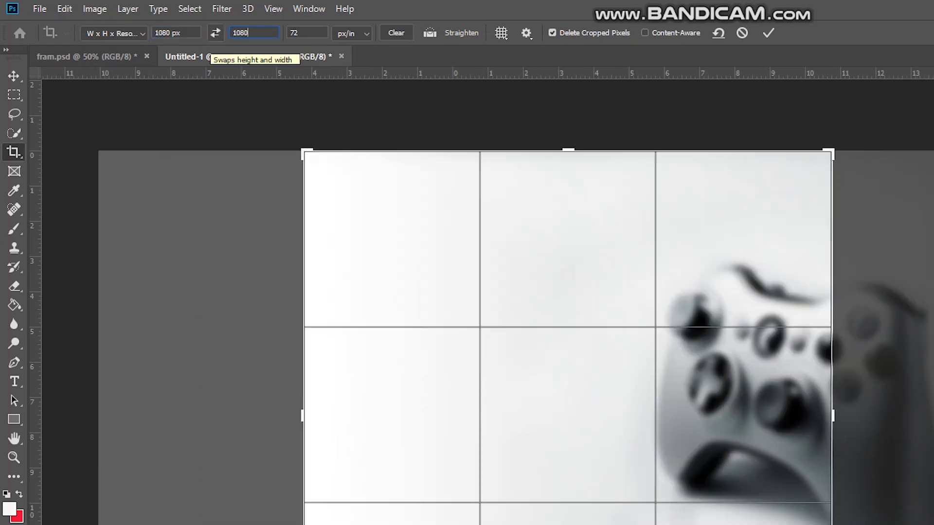
{"action": "double_click", "coordinate": [306, 34]}
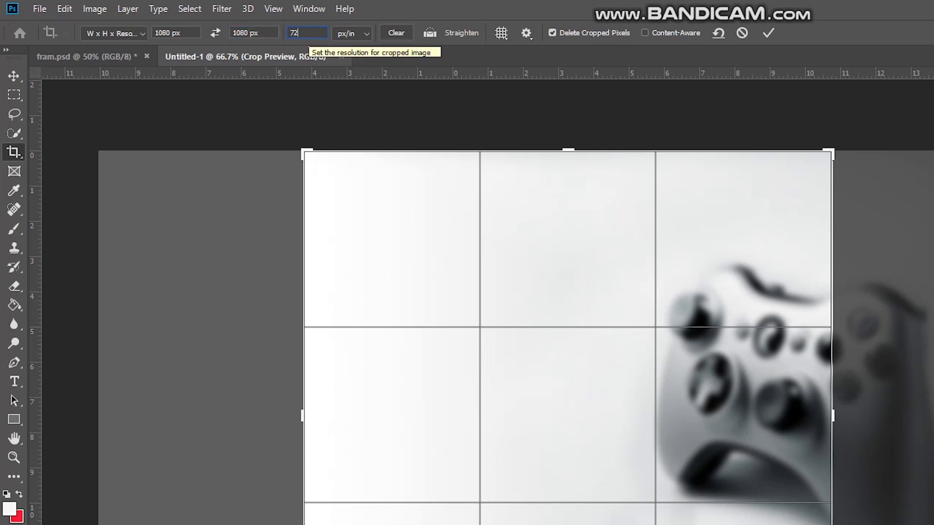
{"action": "left_click", "coordinate": [768, 33]}
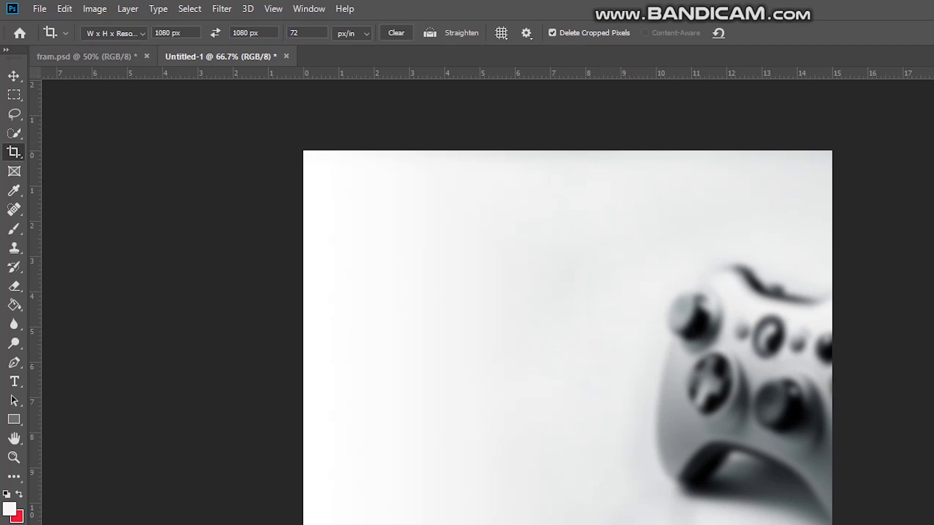
- Save the current crop settings as a preset named 1080 x 1080 px 72 ppi and apply the crop
{"action": "left_click", "coordinate": [114, 33]}
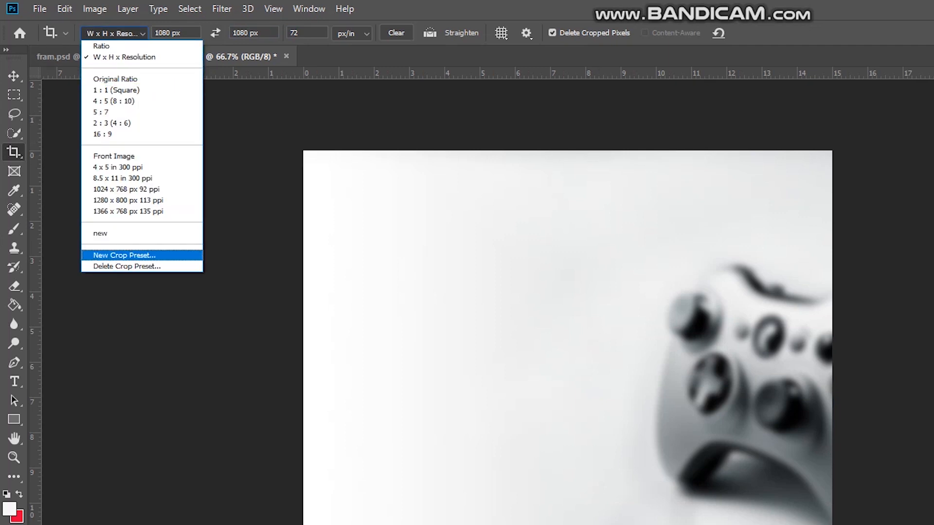
{"action": "left_click", "coordinate": [124, 255]}
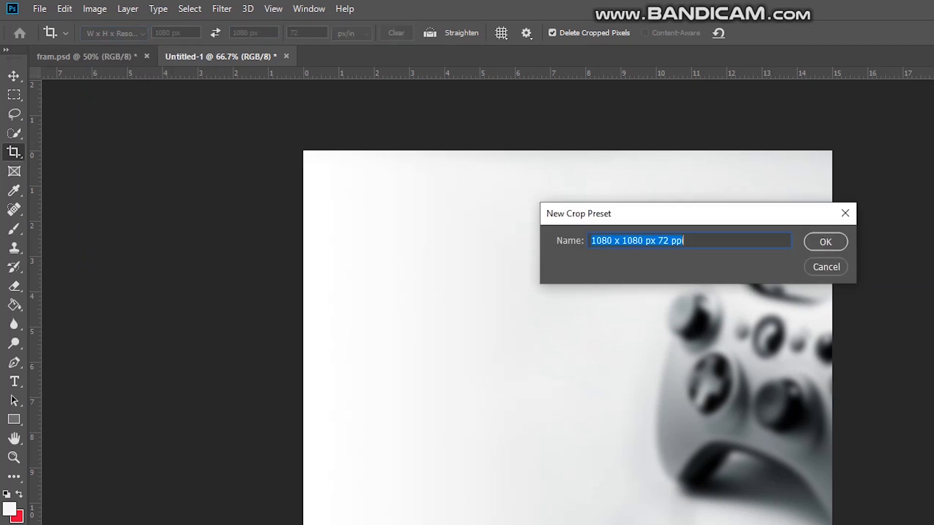
{"action": "key", "text": "Return"}
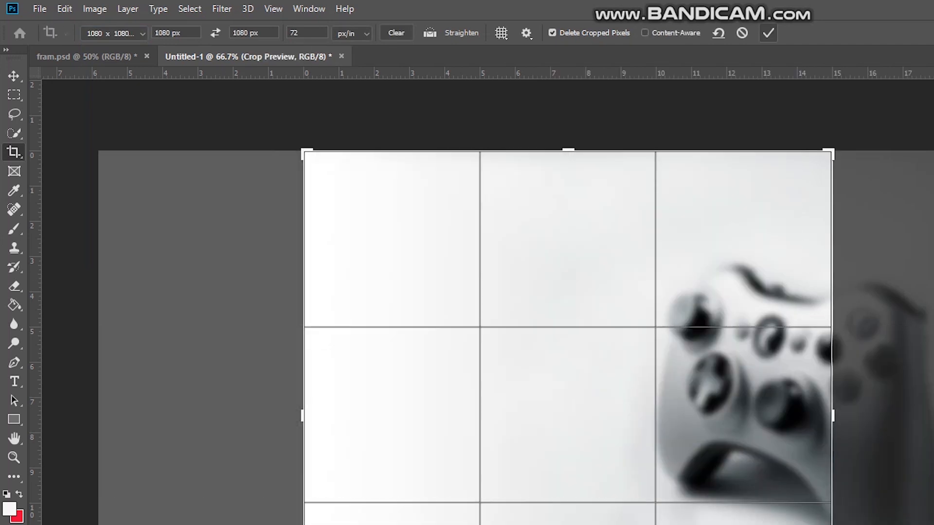
{"action": "key", "text": "Return"}
{"action": "left_click", "coordinate": [117, 33]}
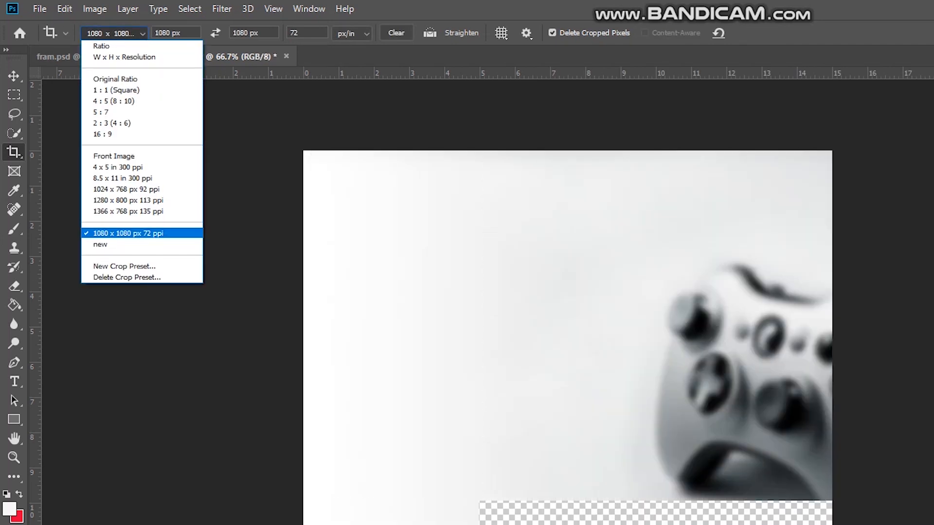
{"action": "left_click", "coordinate": [486, 219]}
{"action": "left_click", "coordinate": [486, 219]}
{"action": "key", "text": "Return"}
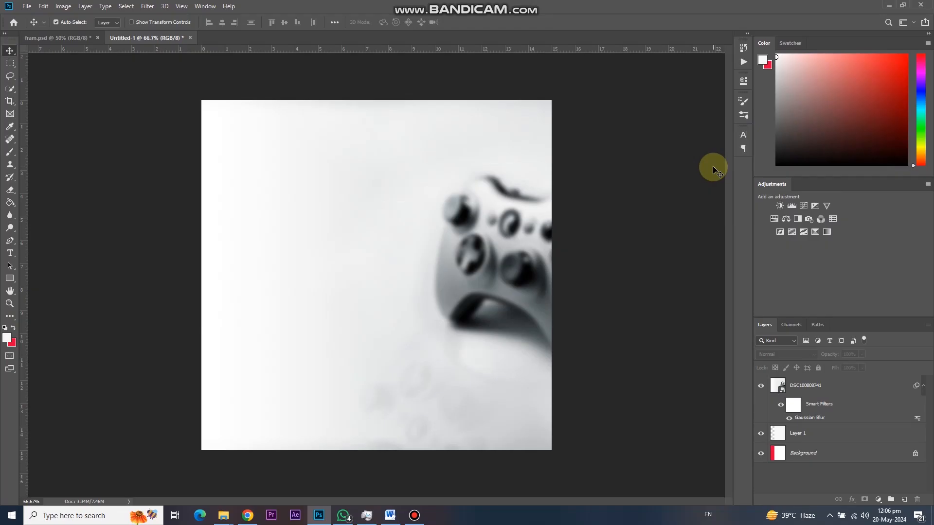
- Open the image 117071 from the Source 1 folder
{"action": "left_click", "coordinate": [41, 11]}
{"action": "left_click", "coordinate": [38, 26]}
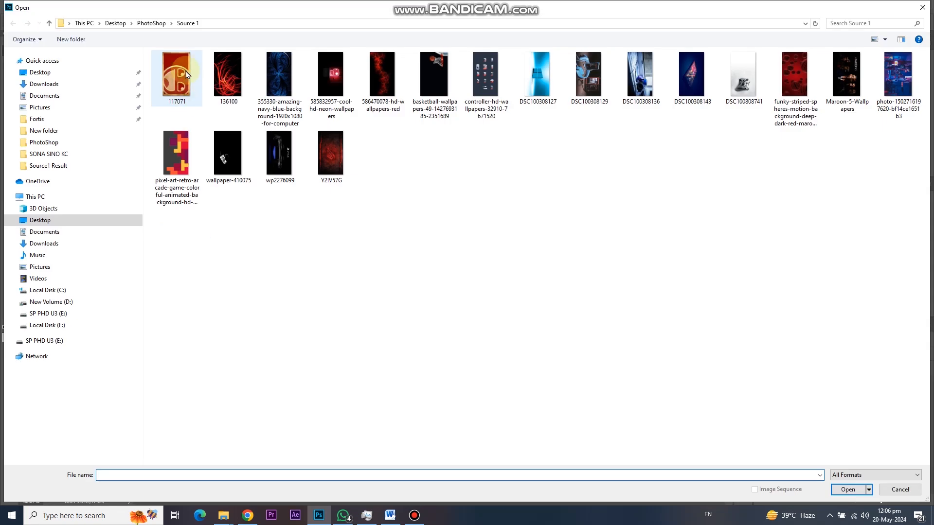
{"action": "left_click", "coordinate": [175, 82]}
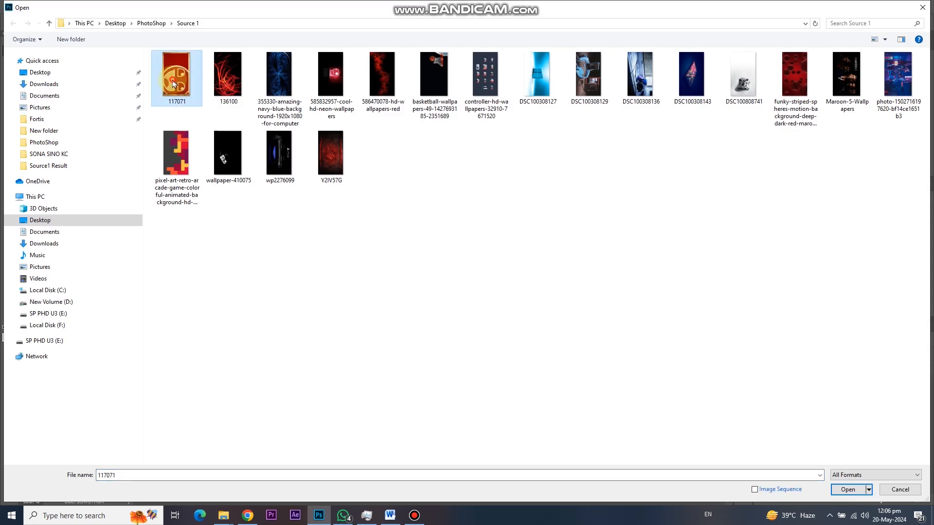
{"action": "double_click", "coordinate": [174, 83]}
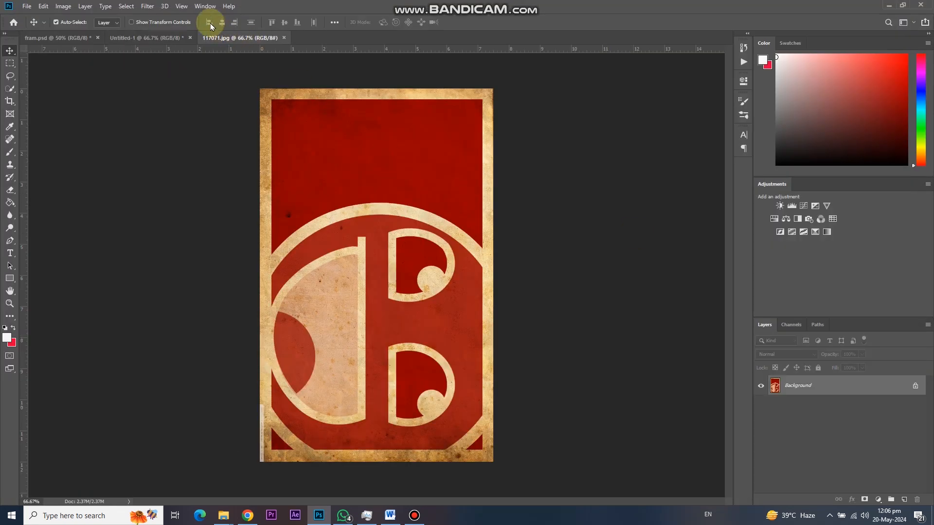
- Create a new action set named "new framing set"
{"action": "left_click", "coordinate": [205, 6]}
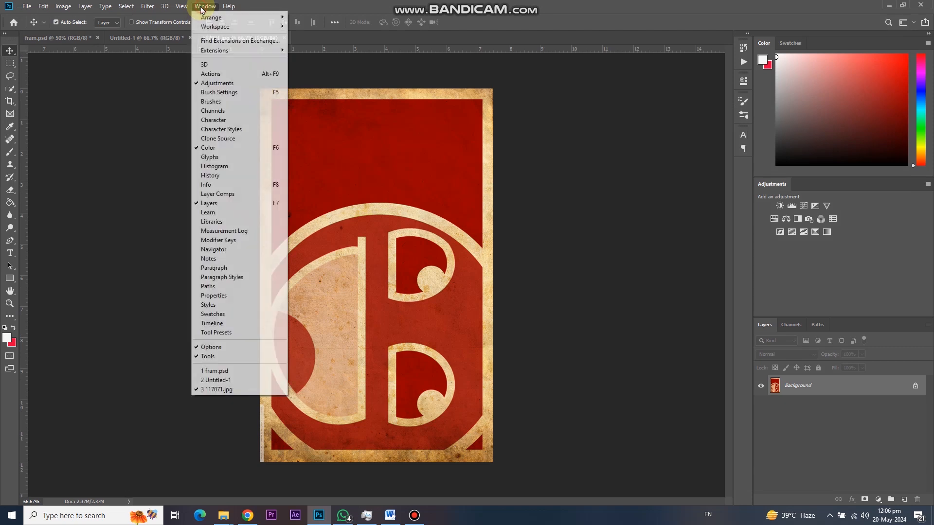
{"action": "left_click", "coordinate": [226, 76]}
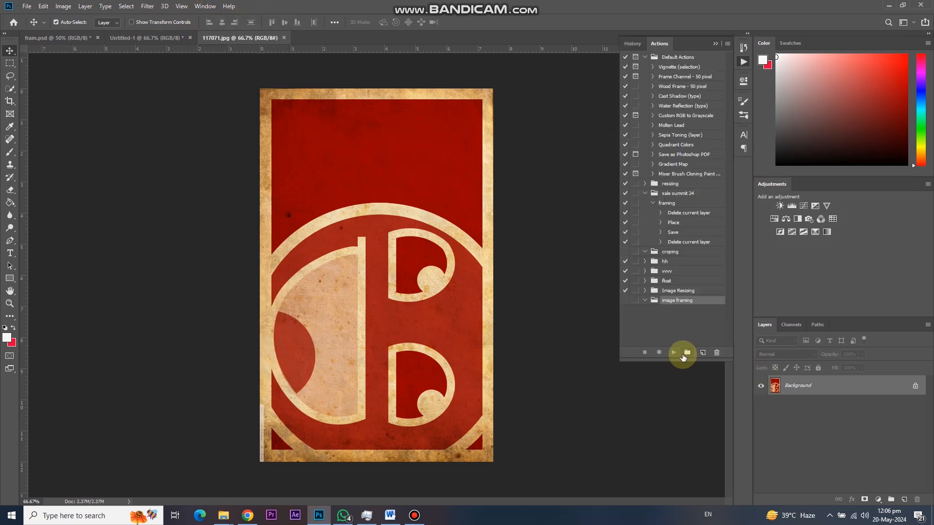
{"action": "left_click", "coordinate": [687, 354]}
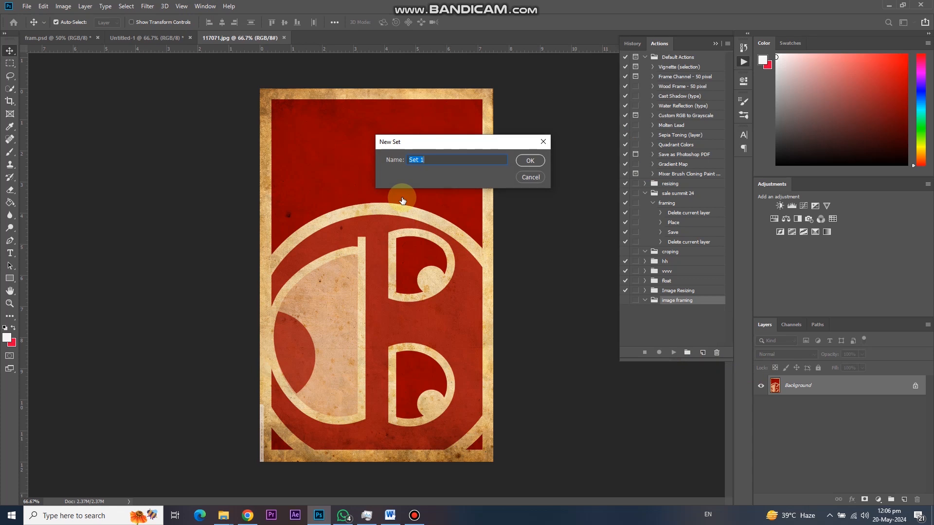
{"action": "type", "text": "new fra"}
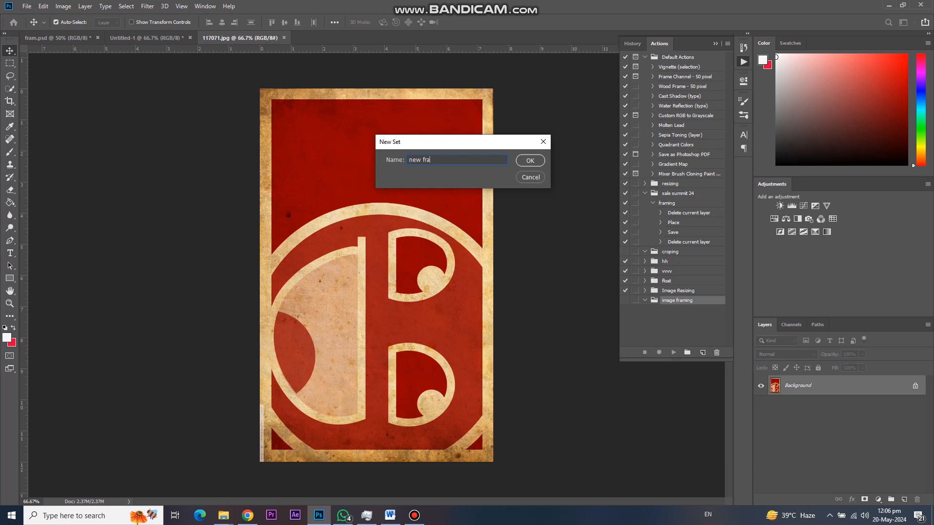
{"action": "type", "text": "ming"}
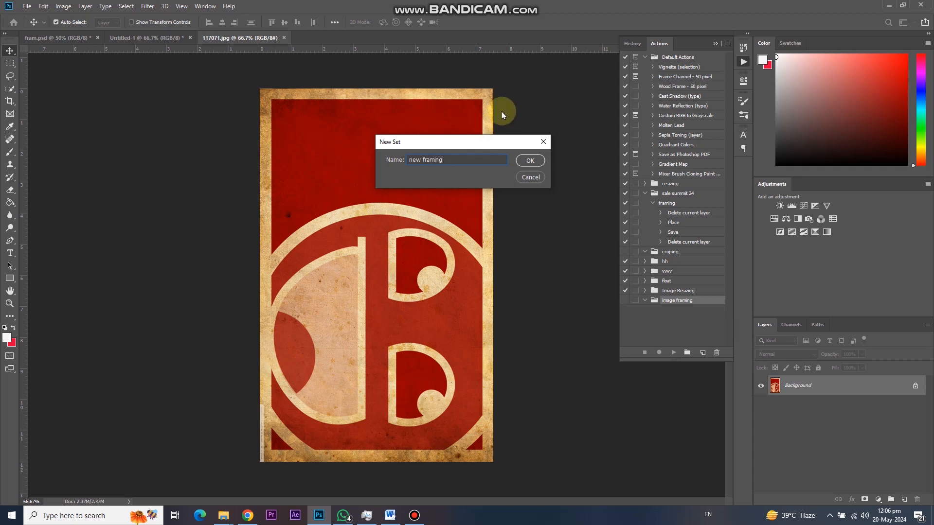
{"action": "type", "text": " folder"}
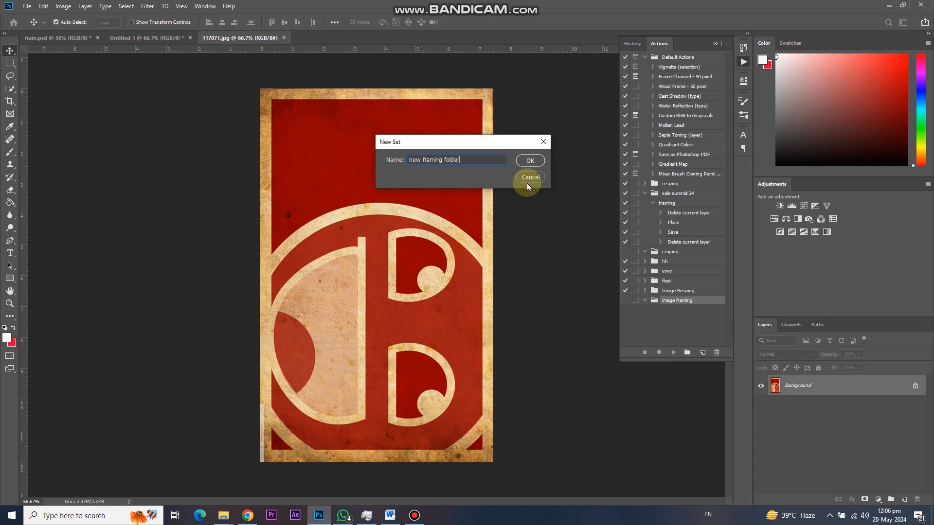
{"action": "double_click", "coordinate": [450, 159]}
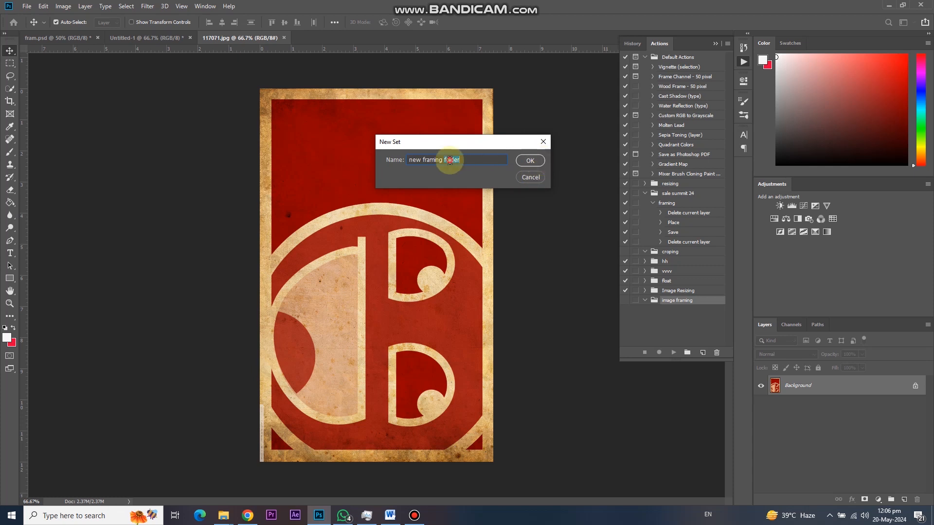
{"action": "type", "text": "set"}
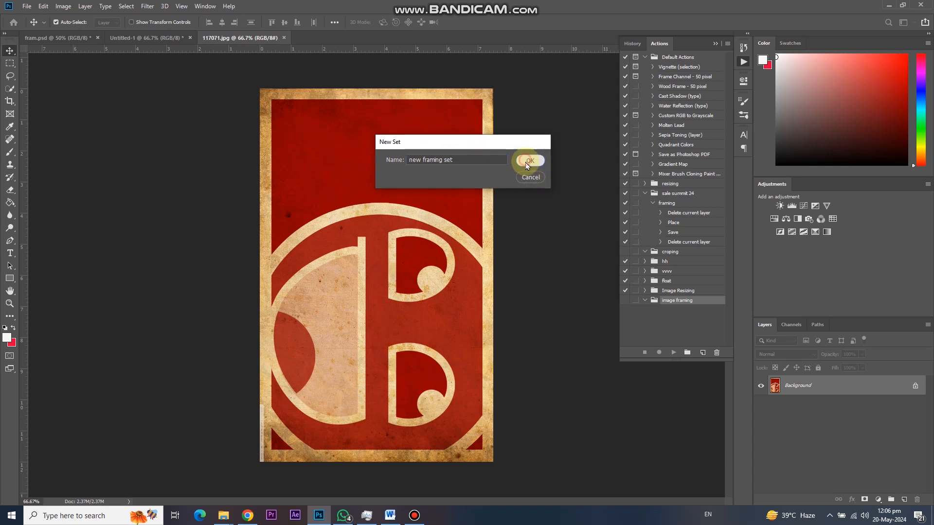
{"action": "left_click", "coordinate": [530, 160]}
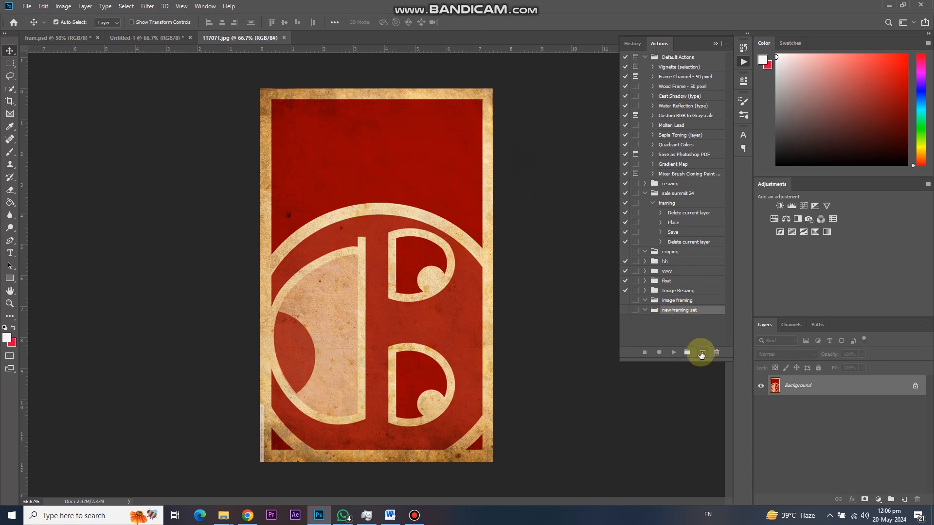
- Start recording a new action named "fram action" in the new framing set
{"action": "left_click", "coordinate": [702, 353]}
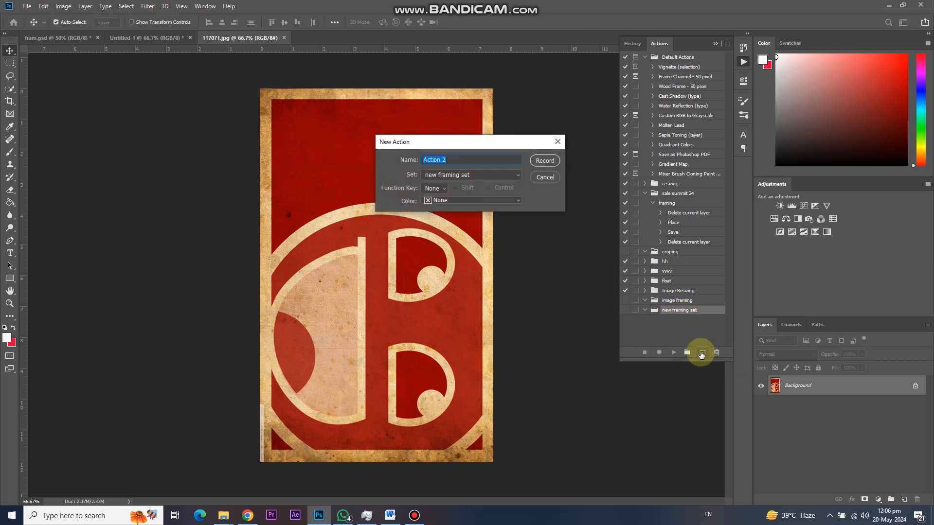
{"action": "type", "text": "fram act"}
{"action": "left_click", "coordinate": [546, 161]}
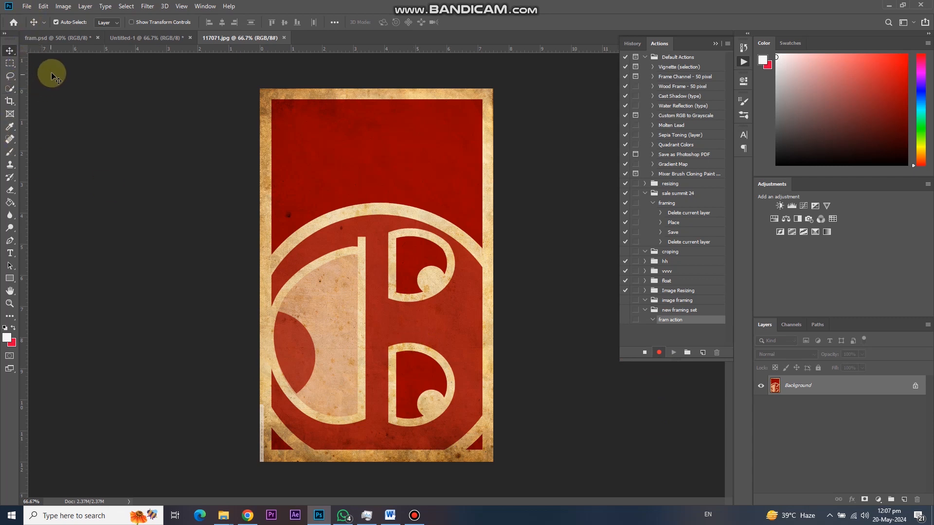
- Crop the image to a 1080 x 1080 px square that spans its full height, extending the canvas equally beyond both sides
{"action": "left_click", "coordinate": [10, 103]}
{"action": "left_click_drag", "start_coordinate": [261, 159], "coordinate": [229, 125]}
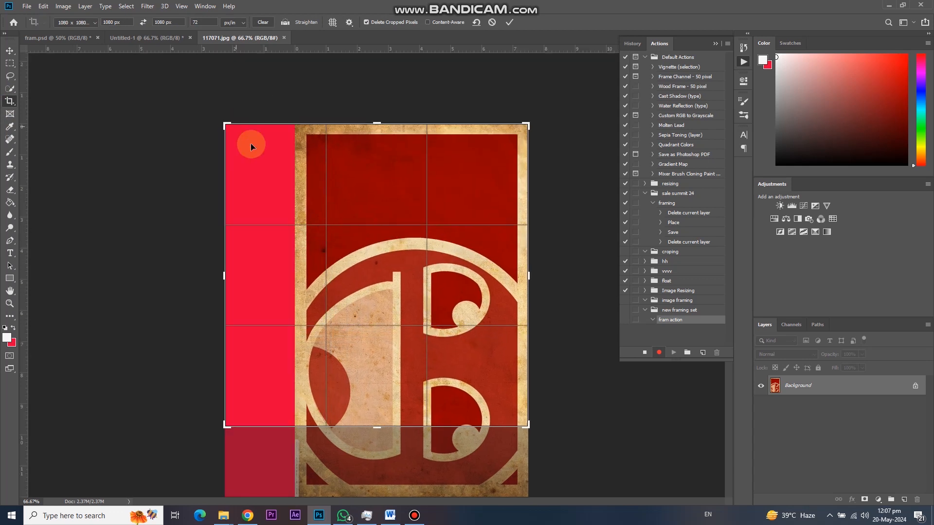
{"action": "left_click_drag", "start_coordinate": [526, 426], "coordinate": [573, 450]}
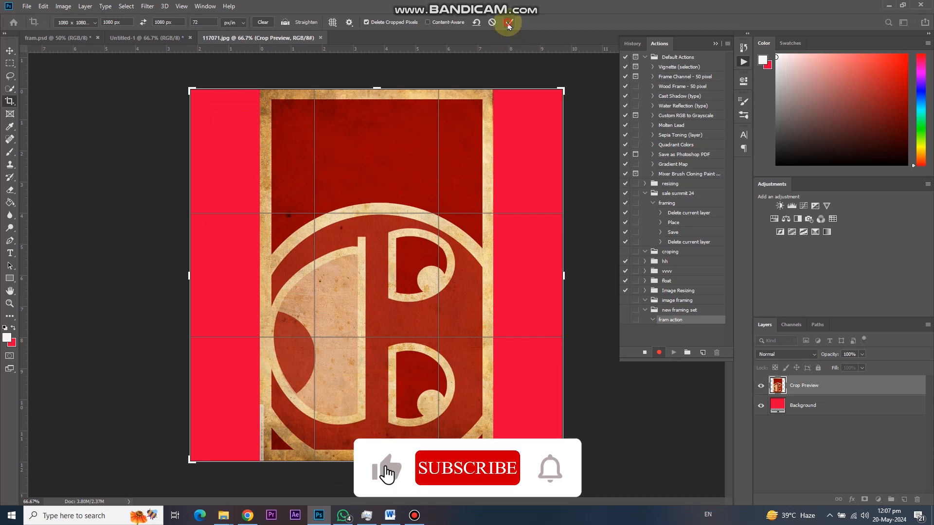
{"action": "left_click", "coordinate": [509, 22]}
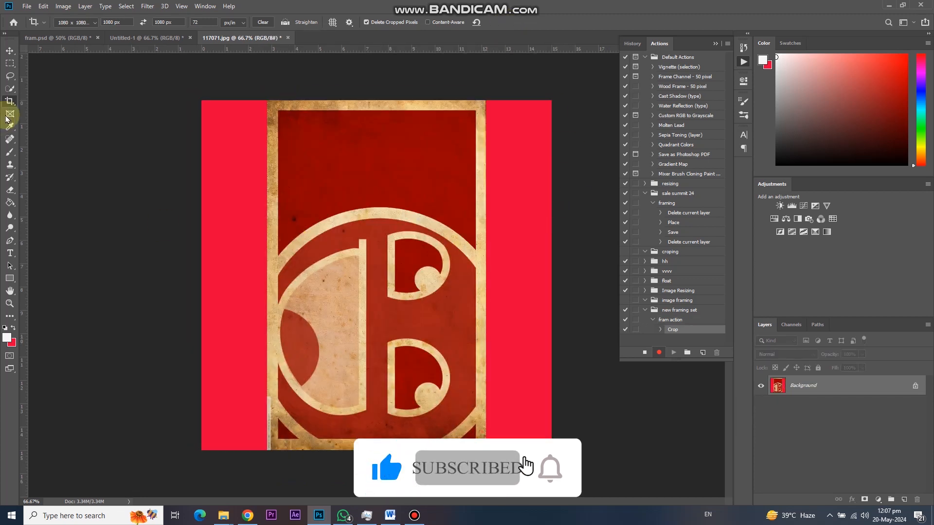
- Erase the solid red areas on both sides of the artwork to transparency with the Magic Eraser tool
{"action": "left_click", "coordinate": [10, 192]}
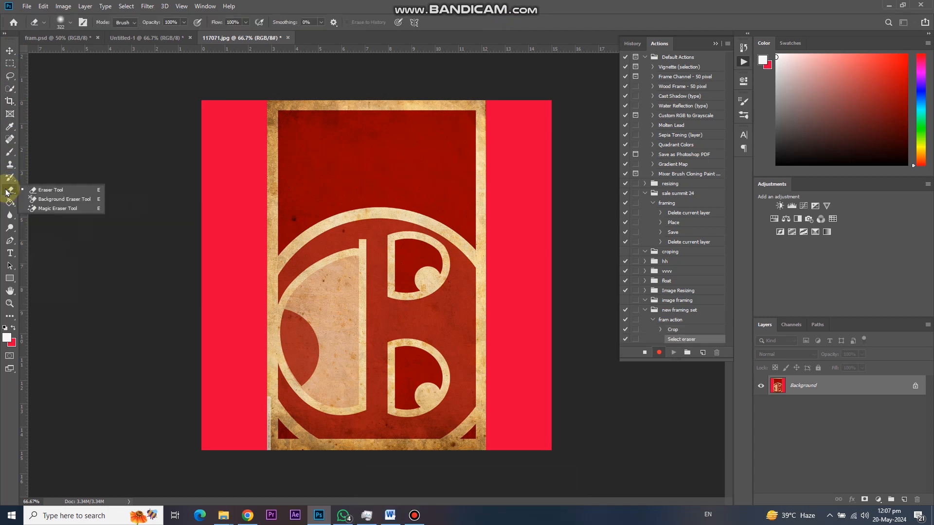
{"action": "left_click", "coordinate": [44, 212]}
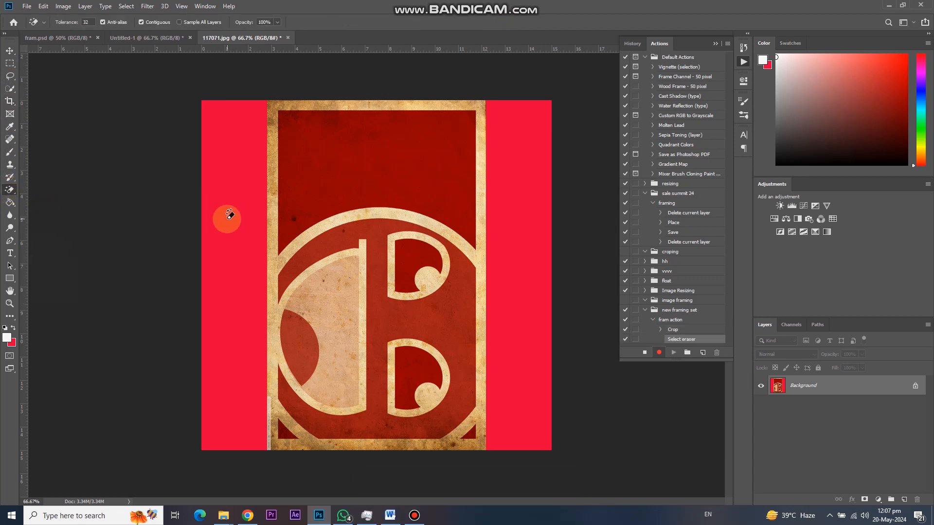
{"action": "left_click", "coordinate": [226, 215]}
{"action": "left_click", "coordinate": [521, 219]}
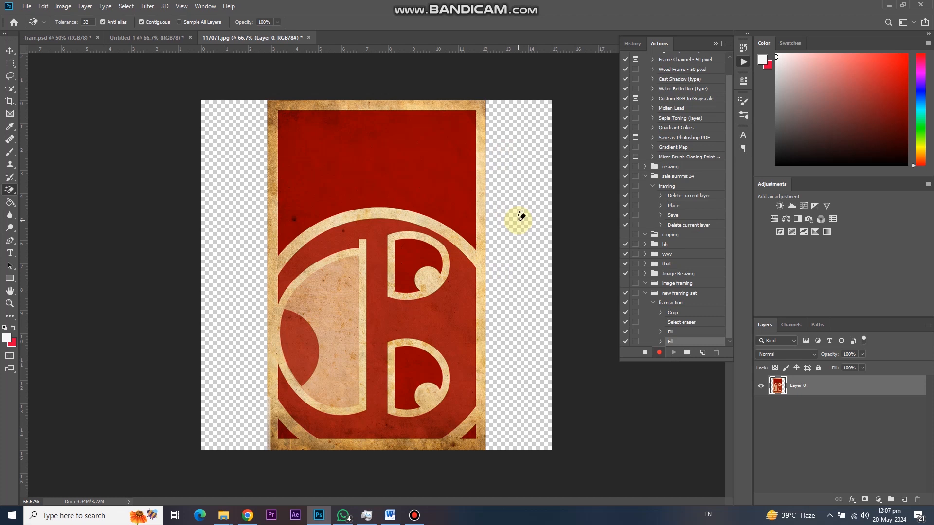
- Place the 2background image from the PhotoShop folder as an embedded layer and move it beneath Layer 0
{"action": "left_click", "coordinate": [9, 51]}
{"action": "left_click", "coordinate": [27, 6]}
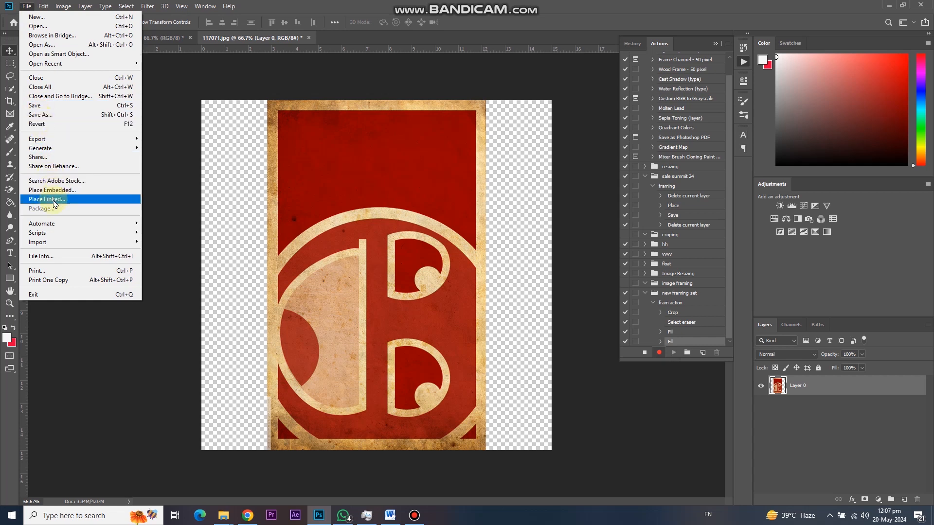
{"action": "left_click", "coordinate": [95, 190]}
{"action": "left_click", "coordinate": [151, 23]}
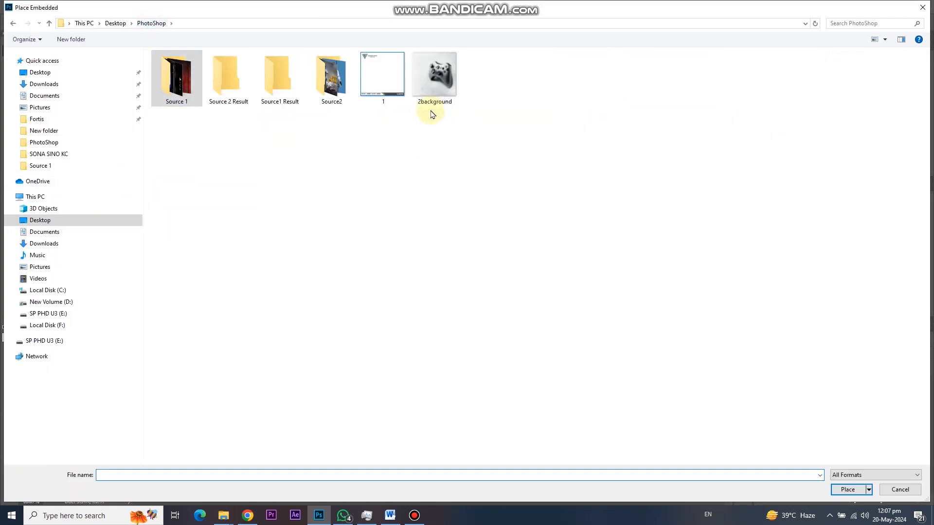
{"action": "left_click", "coordinate": [440, 87]}
{"action": "double_click", "coordinate": [440, 87]}
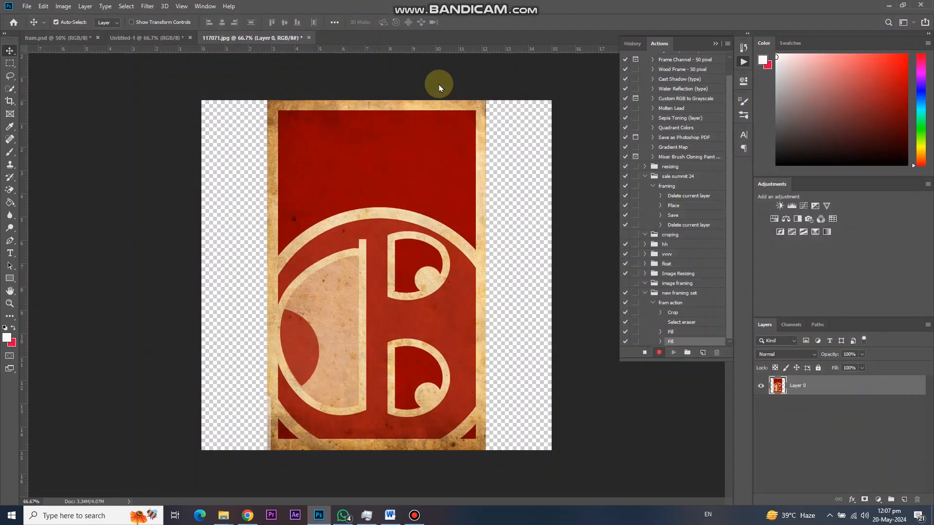
{"action": "left_click", "coordinate": [830, 388]}
{"action": "left_click_drag", "start_coordinate": [831, 401], "coordinate": [830, 421]}
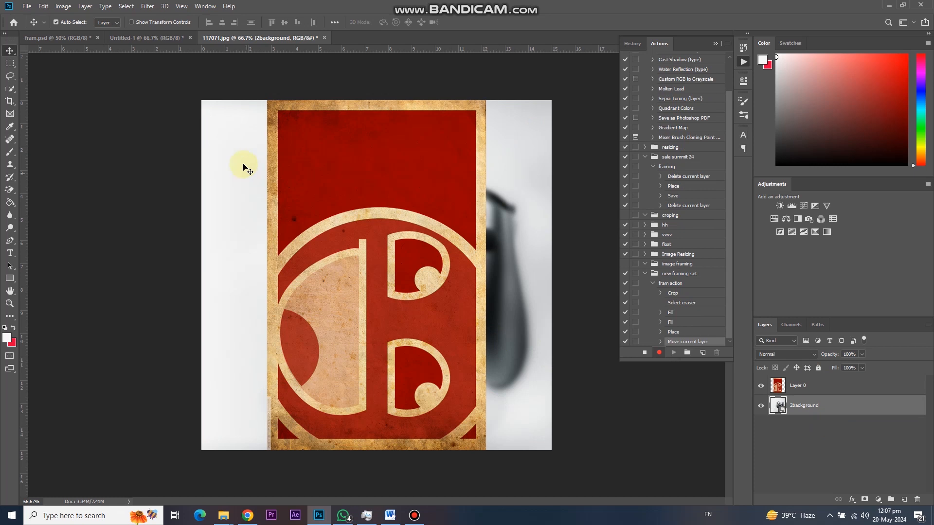
- Place the frame image 1 from the PhotoShop folder as an embedded layer and move it to the top of the layer stack
{"action": "left_click", "coordinate": [27, 9]}
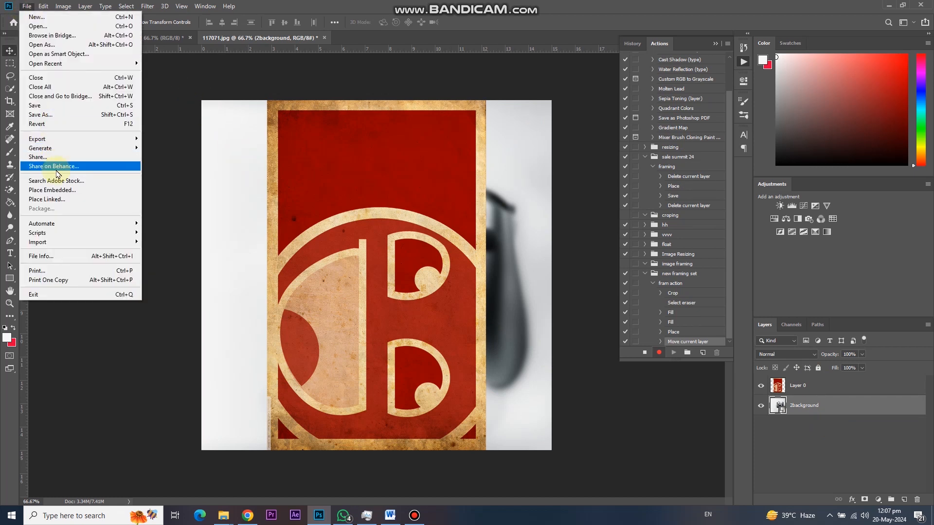
{"action": "left_click", "coordinate": [67, 190]}
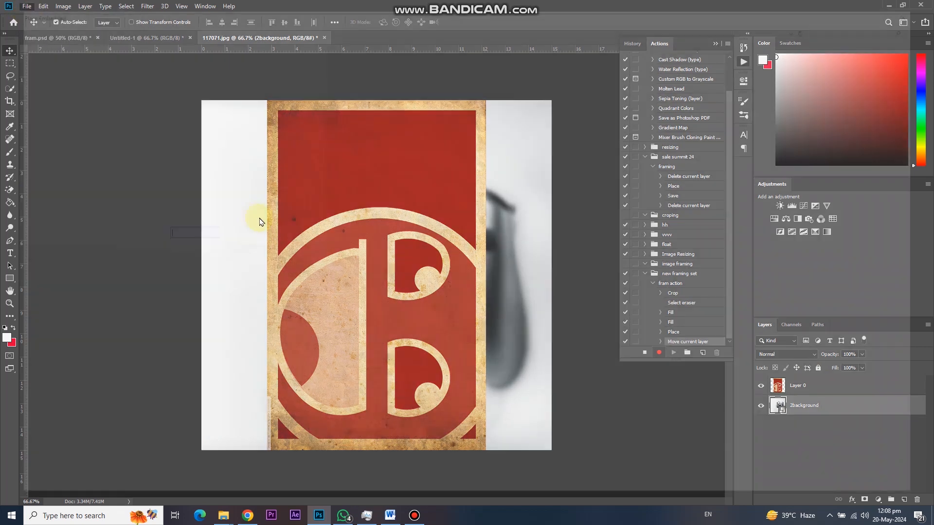
{"action": "left_click", "coordinate": [386, 75]}
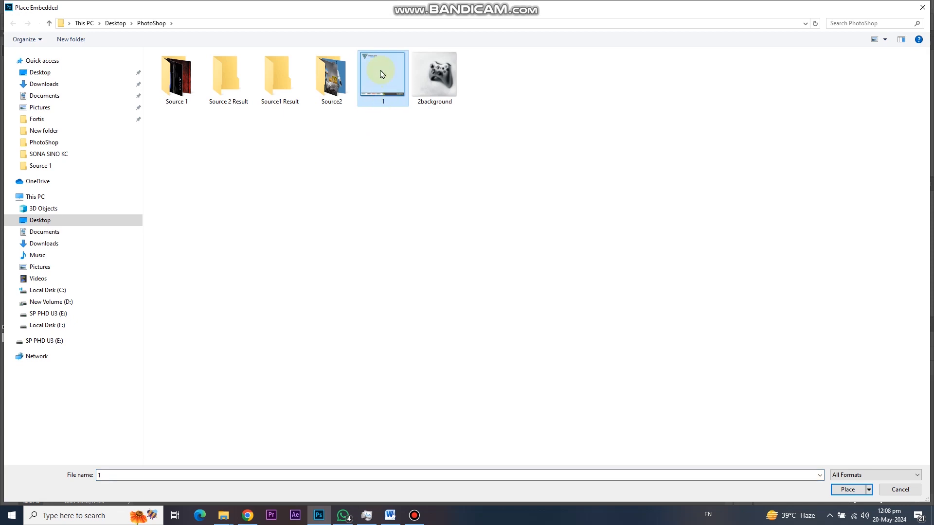
{"action": "double_click", "coordinate": [382, 74]}
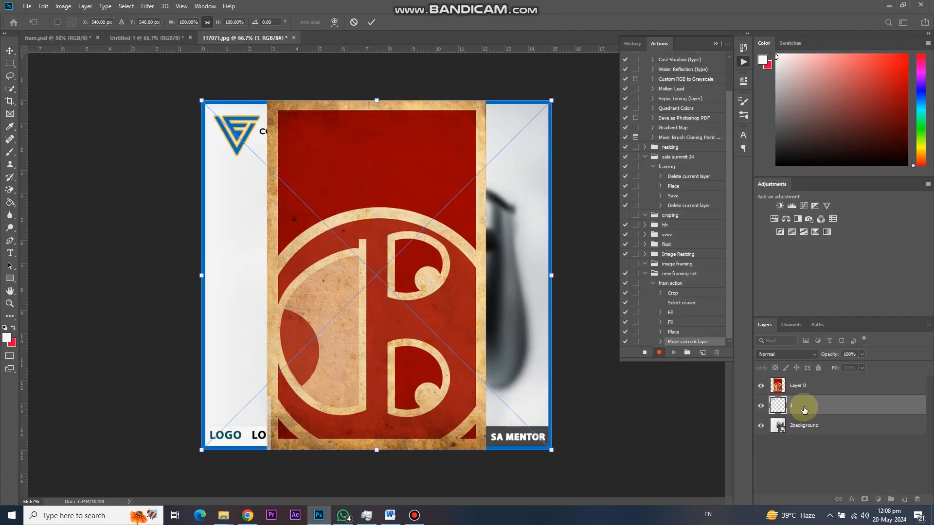
{"action": "left_click_drag", "start_coordinate": [804, 410], "coordinate": [804, 382]}
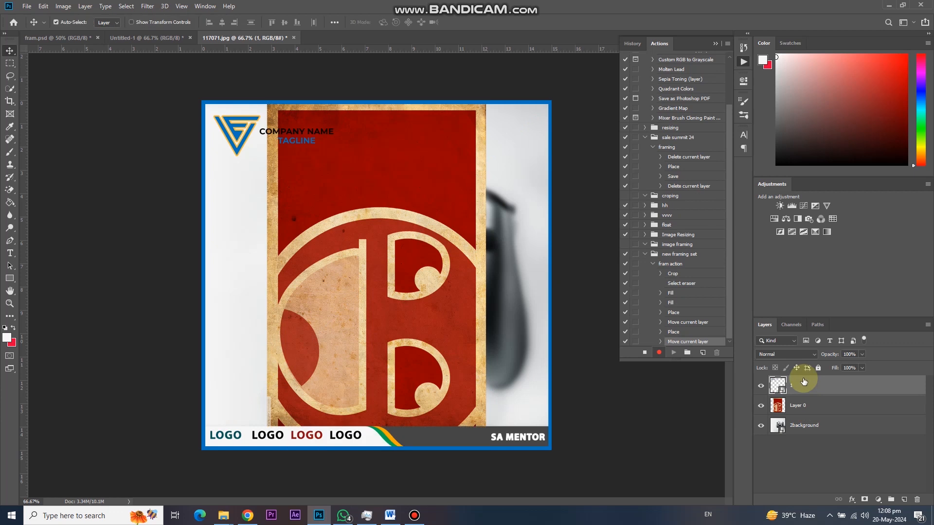
- Align Layer 0 and the 2background layer on their horizontal and vertical centers, then deselect the layers
{"action": "left_click", "coordinate": [808, 409]}
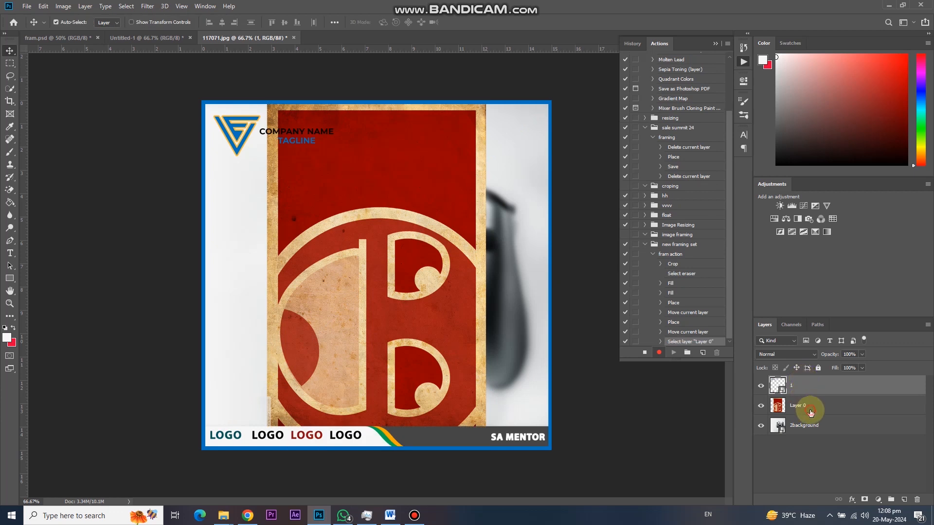
{"action": "left_click", "coordinate": [841, 430], "text": "shift"}
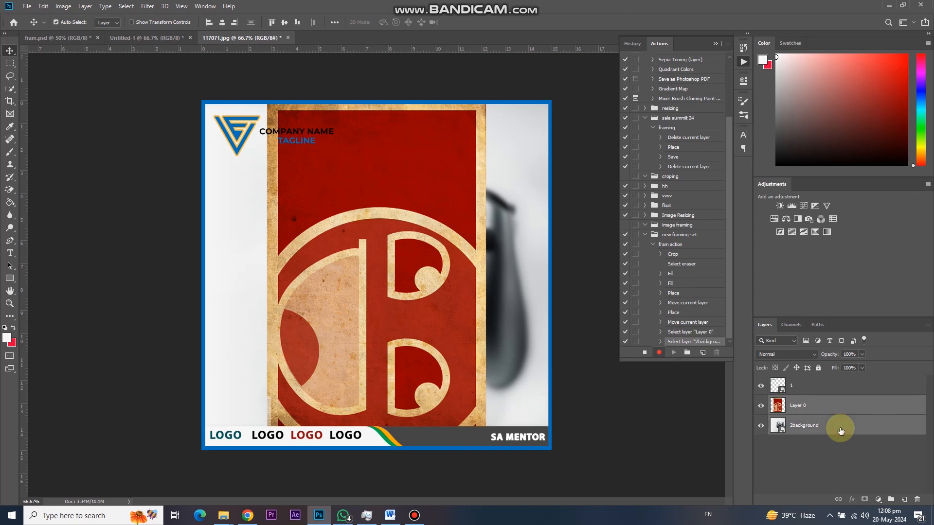
{"action": "left_click", "coordinate": [222, 24]}
{"action": "left_click", "coordinate": [285, 24]}
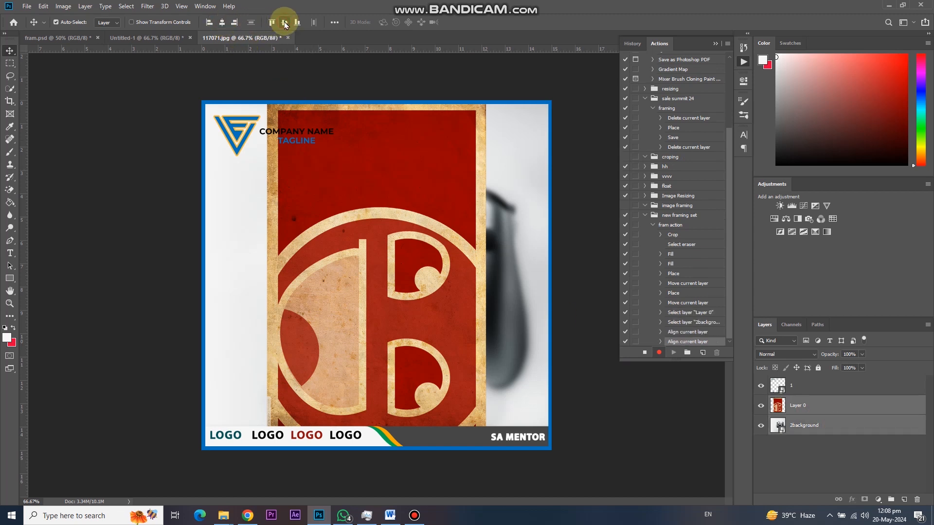
{"action": "left_click", "coordinate": [153, 196]}
- Save the framed image as a JPEG in the Source1 Result folder inside PhotoShop, using maximum quality 12 and the Progressive format
{"action": "left_click", "coordinate": [27, 7]}
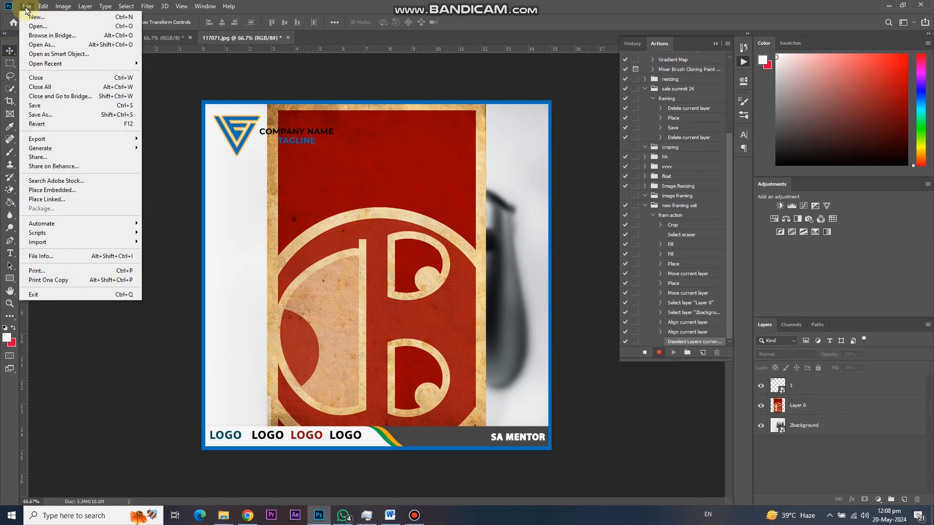
{"action": "left_click", "coordinate": [39, 111]}
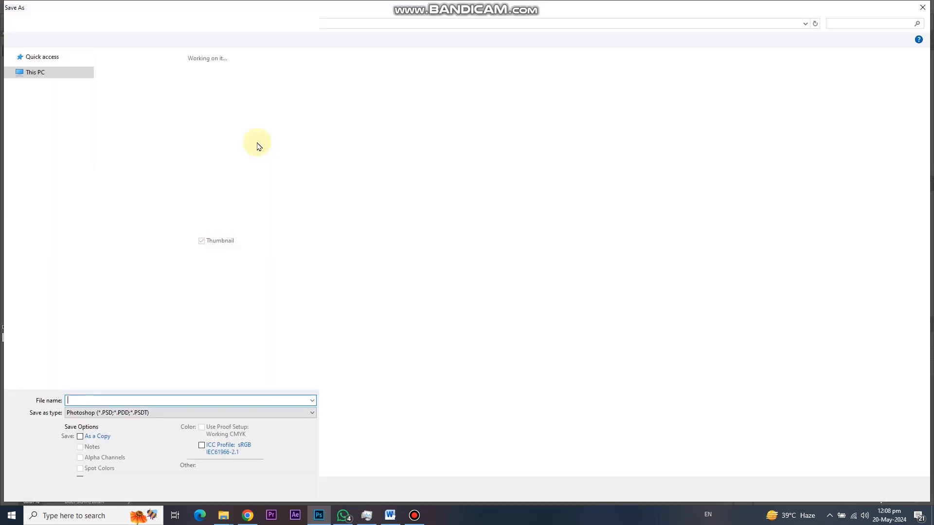
{"action": "left_click", "coordinate": [150, 26]}
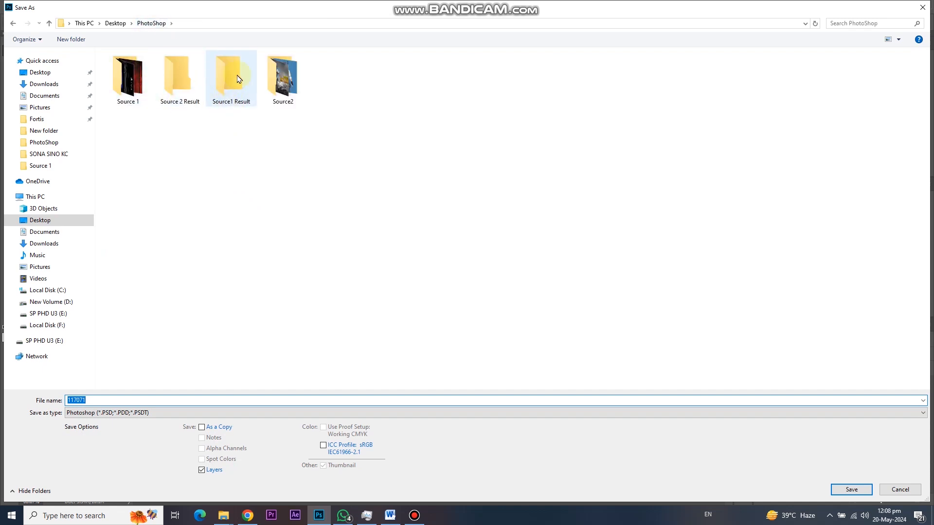
{"action": "double_click", "coordinate": [252, 103]}
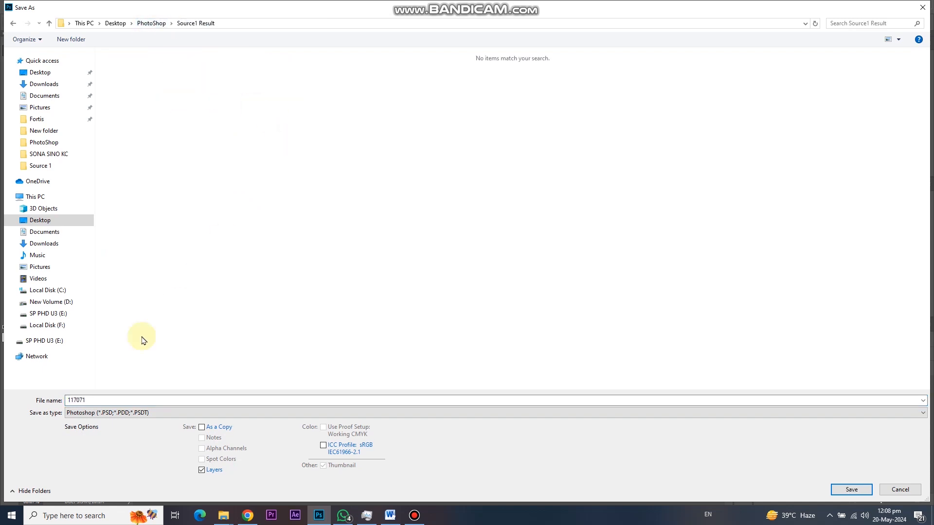
{"action": "left_click", "coordinate": [125, 412]}
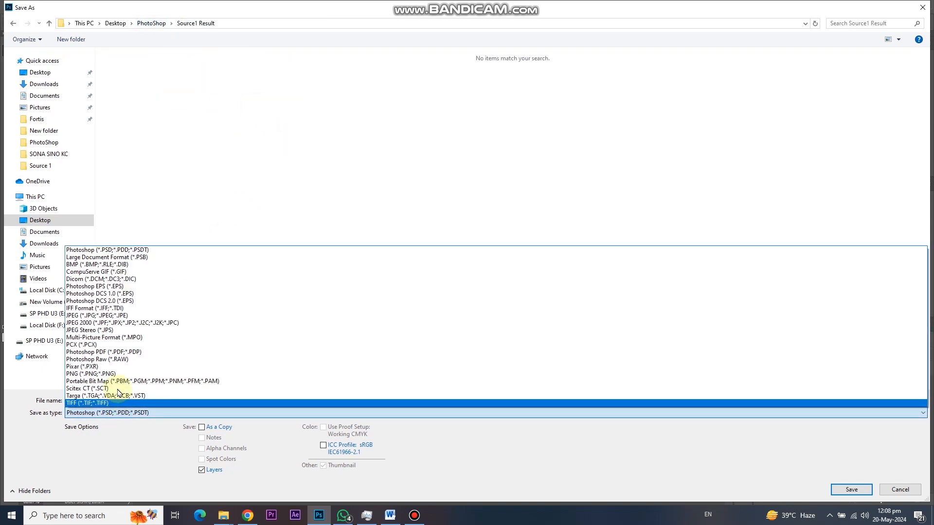
{"action": "left_click", "coordinate": [136, 317]}
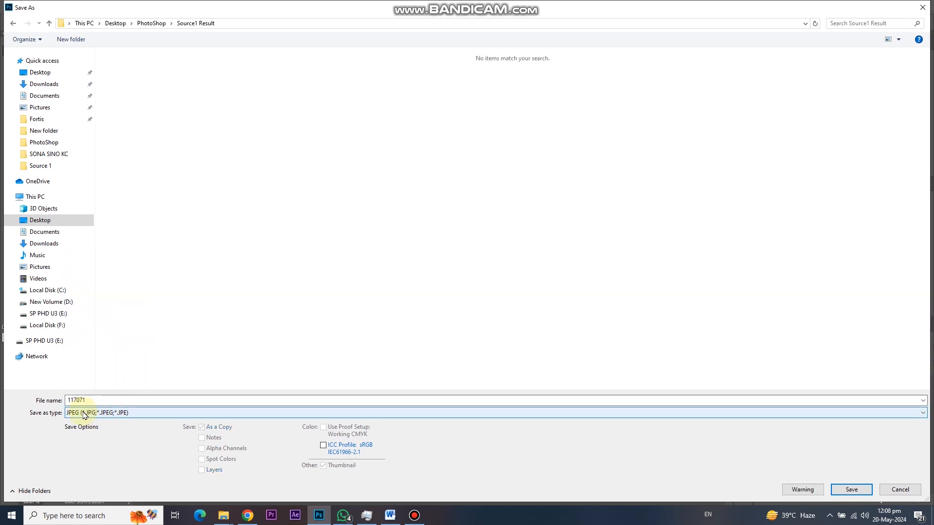
{"action": "left_click", "coordinate": [857, 493]}
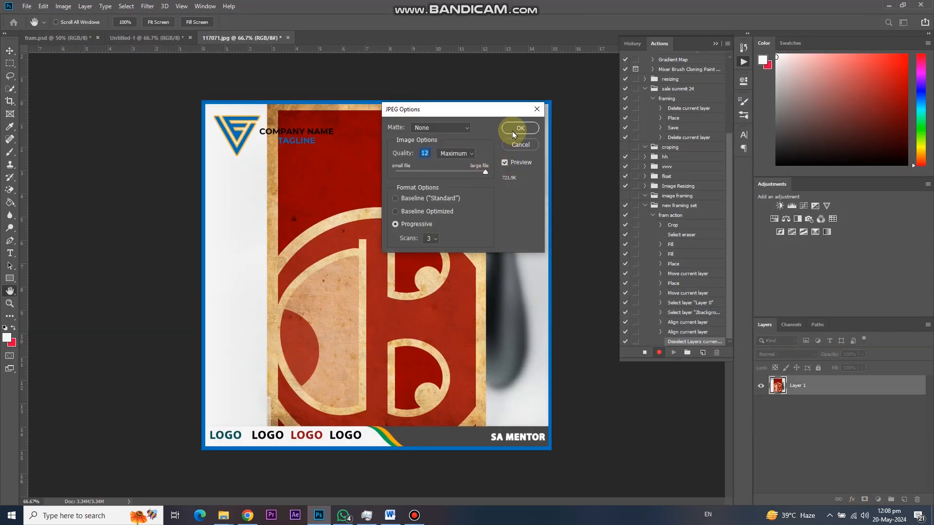
{"action": "left_click", "coordinate": [512, 130]}
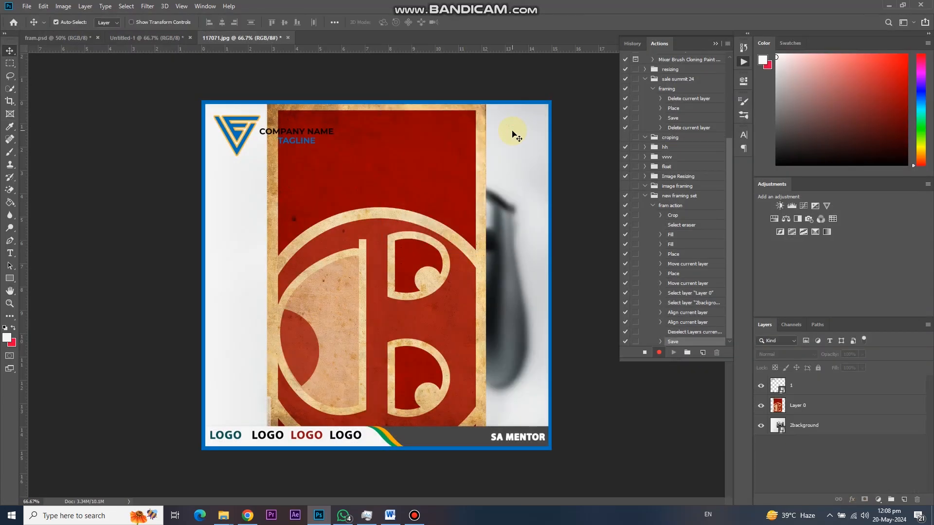
- Close the 117071.jpg document without saving its changes and stop recording the action
{"action": "left_click", "coordinate": [26, 6]}
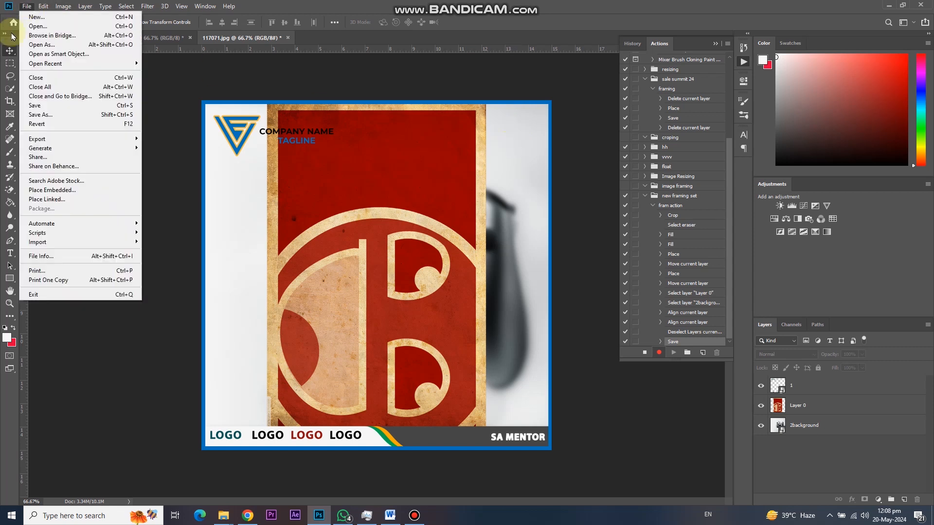
{"action": "left_click", "coordinate": [59, 80]}
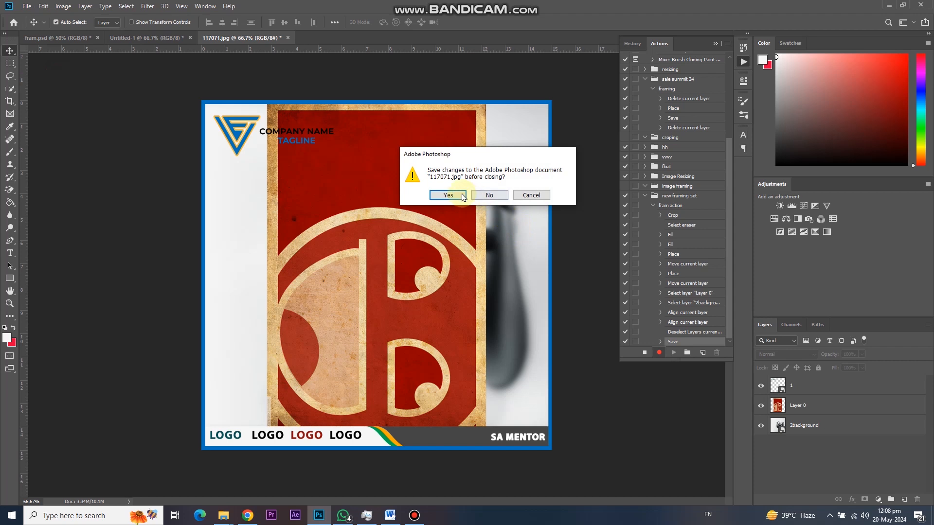
{"action": "left_click", "coordinate": [489, 195]}
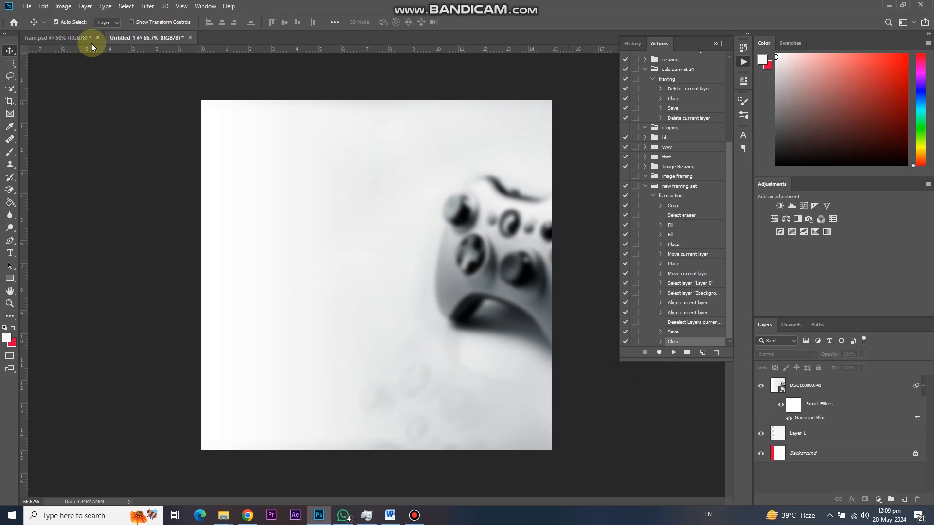
- Start a Batch automation that plays fram action from the new framing set
{"action": "left_click", "coordinate": [25, 7]}
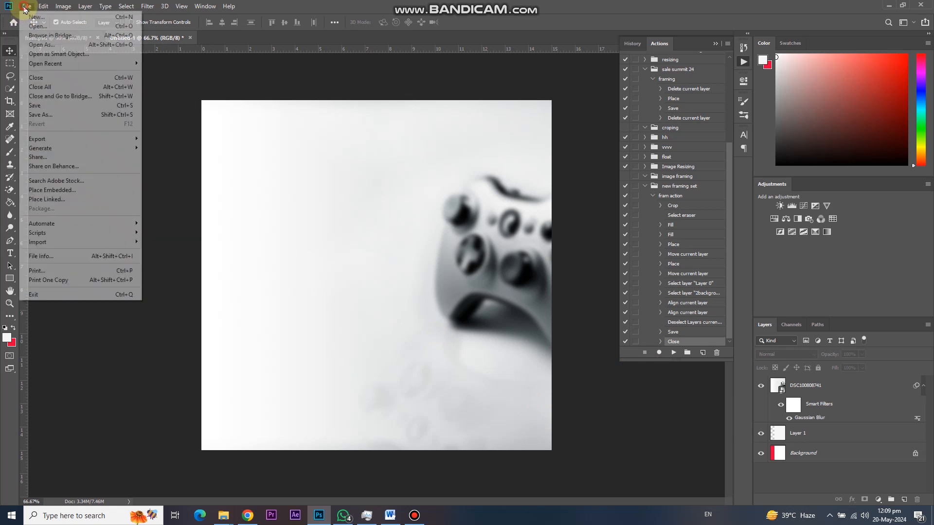
{"action": "mouse_move", "coordinate": [57, 227]}
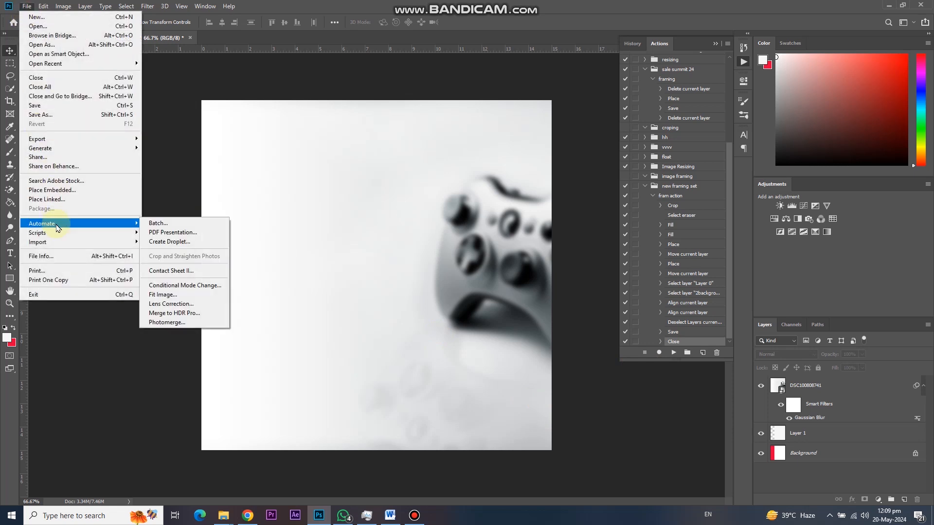
{"action": "left_click", "coordinate": [168, 223]}
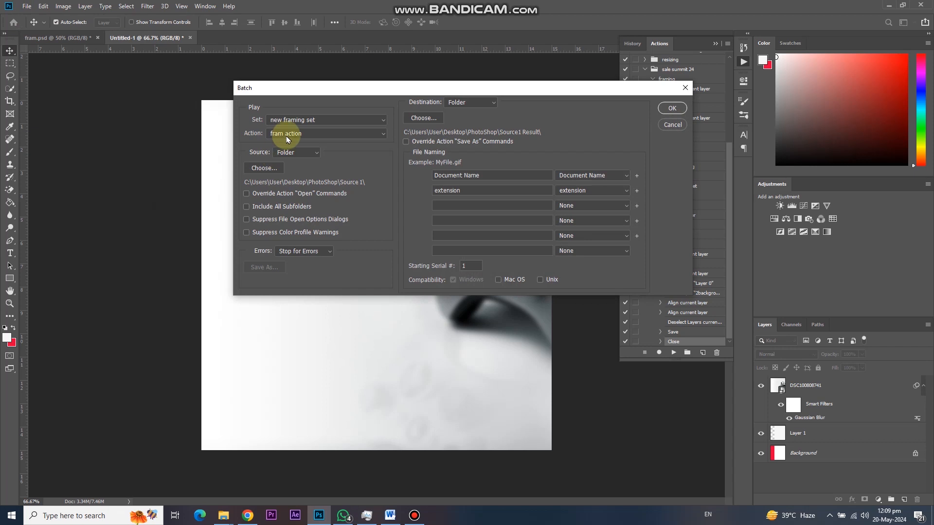
{"action": "left_click", "coordinate": [302, 120]}
{"action": "left_click", "coordinate": [289, 175]}
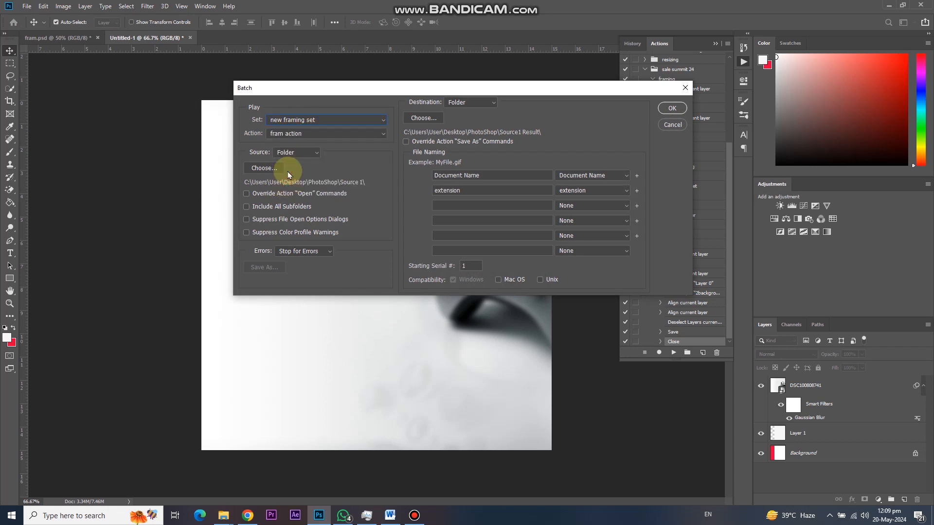
- Set the batch source to the Source 1 folder inside the PhotoShop folder
{"action": "left_click", "coordinate": [290, 146]}
{"action": "left_click", "coordinate": [291, 153]}
{"action": "left_click", "coordinate": [292, 163]}
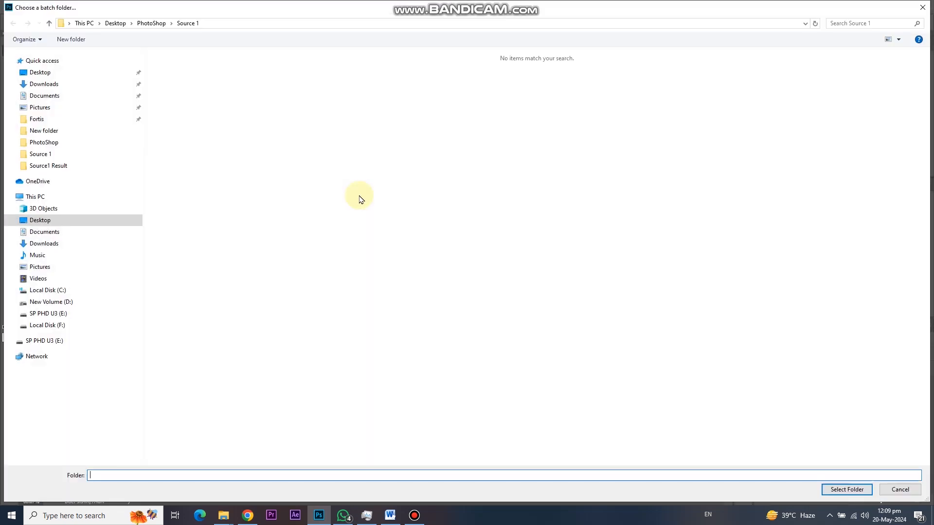
{"action": "left_click", "coordinate": [152, 23]}
{"action": "double_click", "coordinate": [171, 100]}
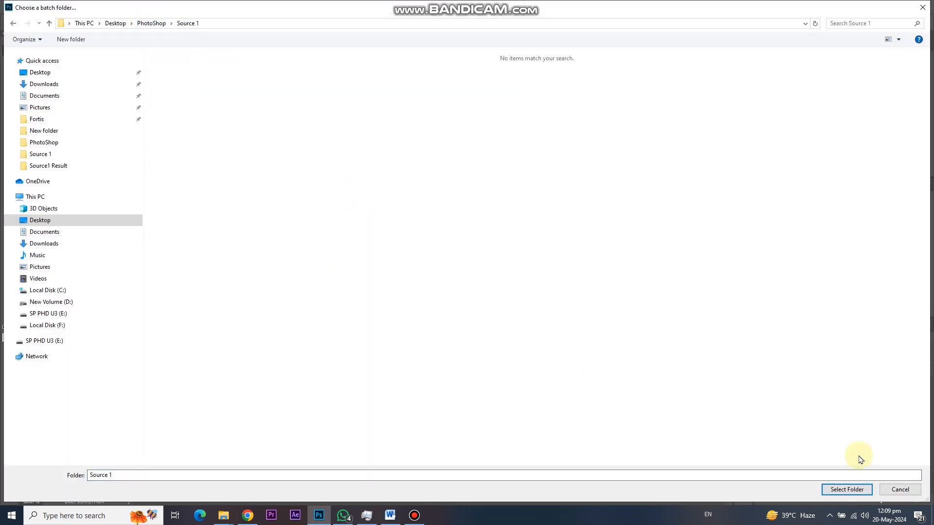
{"action": "left_click", "coordinate": [854, 491]}
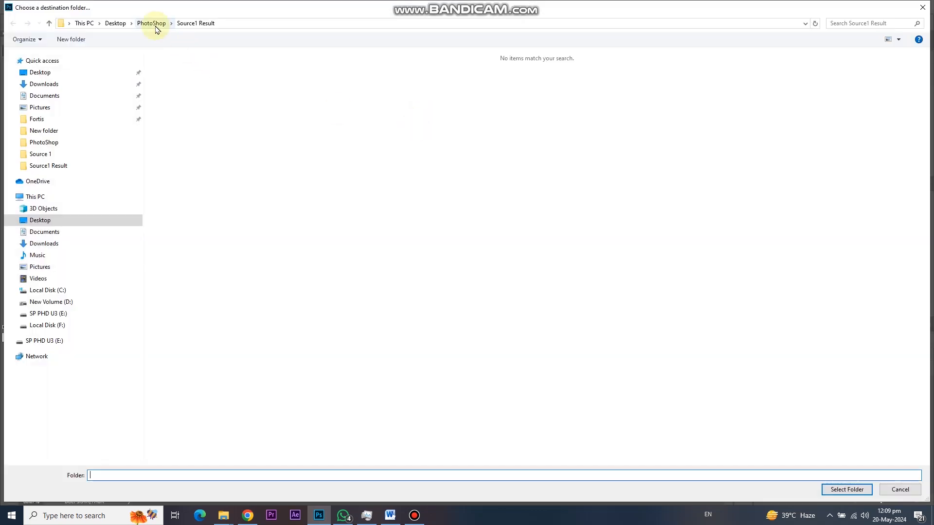
- Set the batch destination to the Source1 Result folder inside PhotoShop and run the batch
{"action": "left_click", "coordinate": [152, 23]}
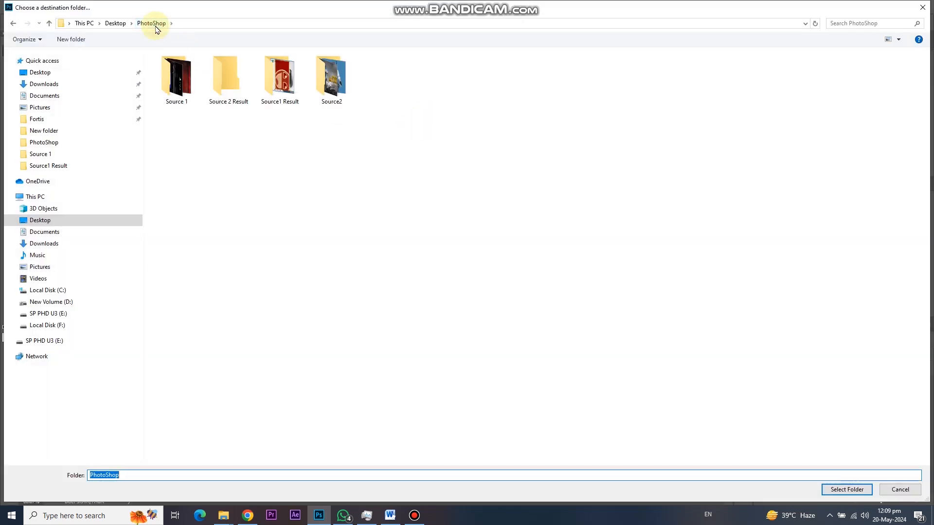
{"action": "double_click", "coordinate": [280, 98]}
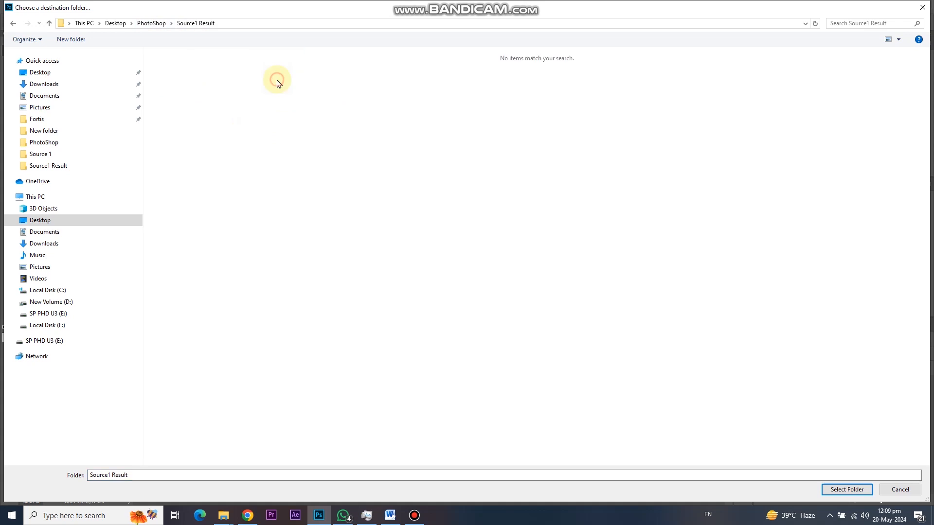
{"action": "left_click", "coordinate": [847, 489]}
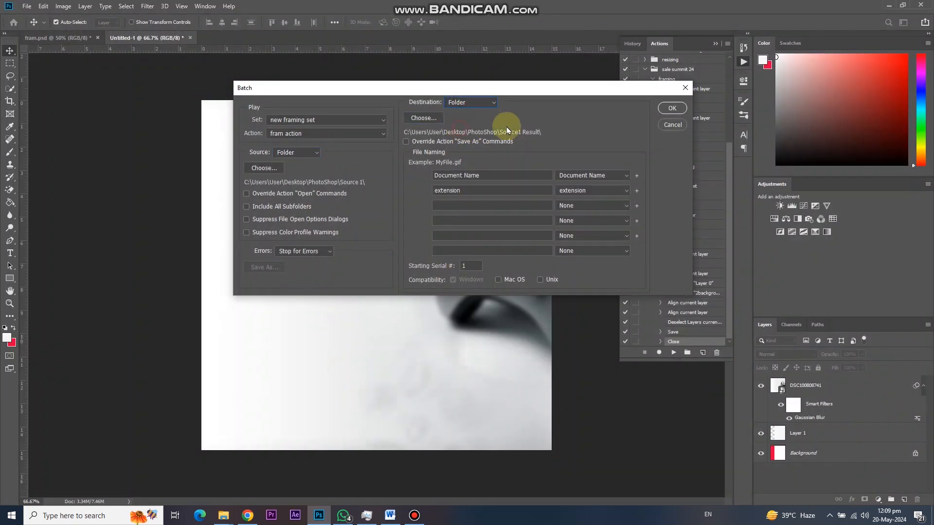
{"action": "left_click", "coordinate": [673, 108]}
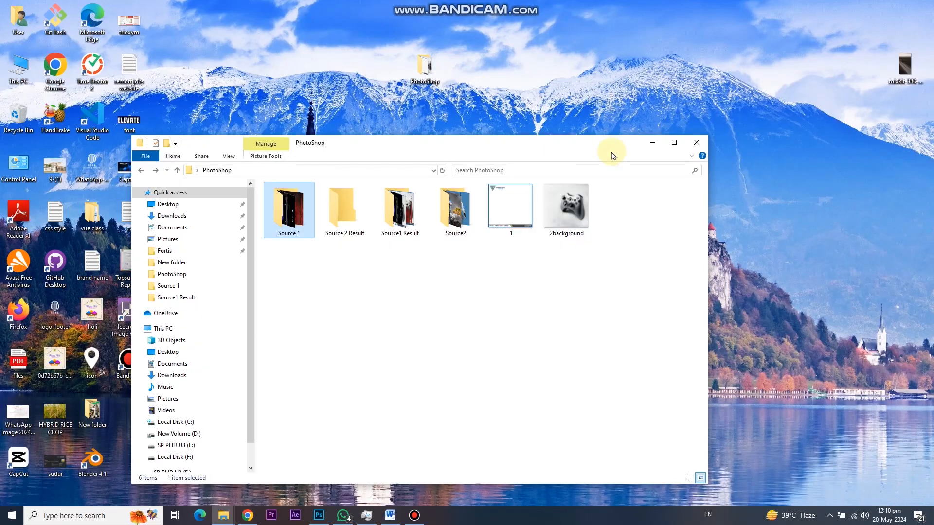
- In File Explorer, open the Source1 Result folder and view the framed images one after another, starting with 136100 copy
{"action": "left_click", "coordinate": [678, 144]}
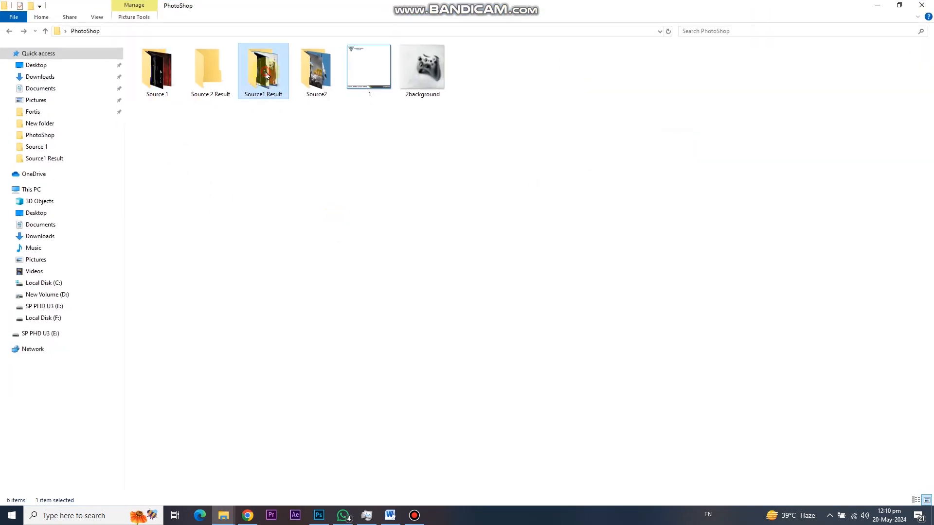
{"action": "double_click", "coordinate": [262, 65]}
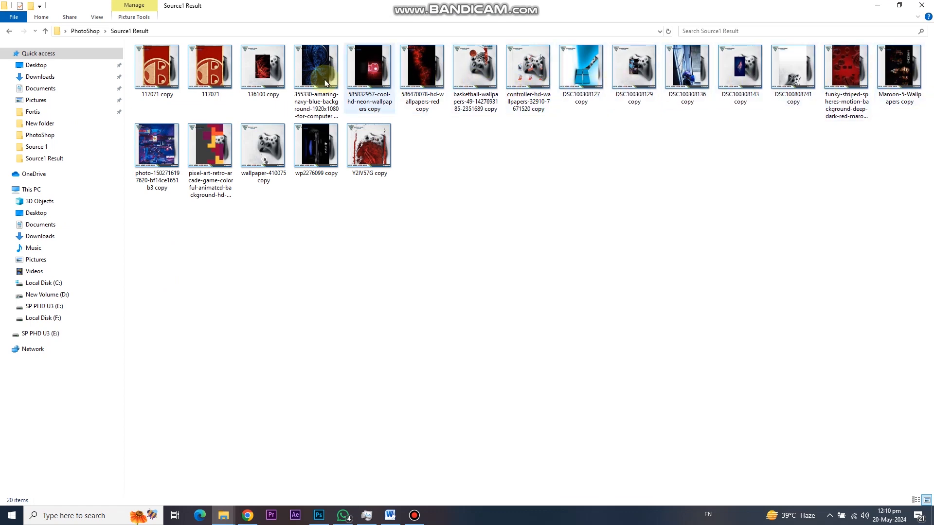
{"action": "left_click", "coordinate": [275, 78]}
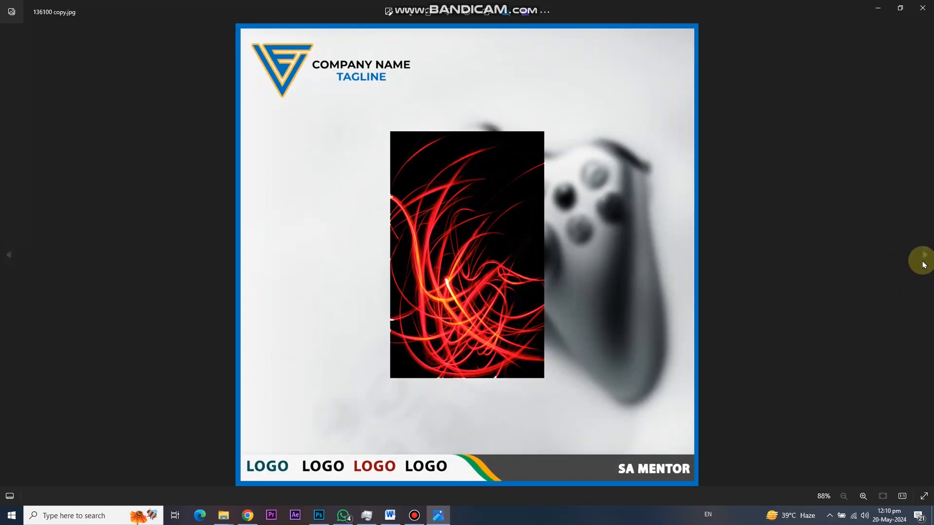
{"action": "left_click", "coordinate": [924, 255]}
{"action": "left_click", "coordinate": [923, 255]}
{"action": "left_click", "coordinate": [924, 255]}
{"action": "left_click", "coordinate": [924, 255]}
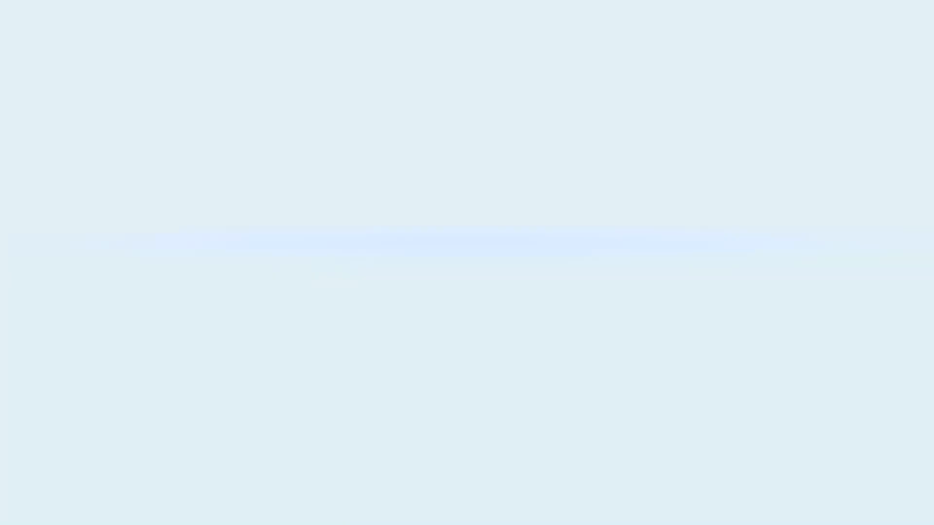